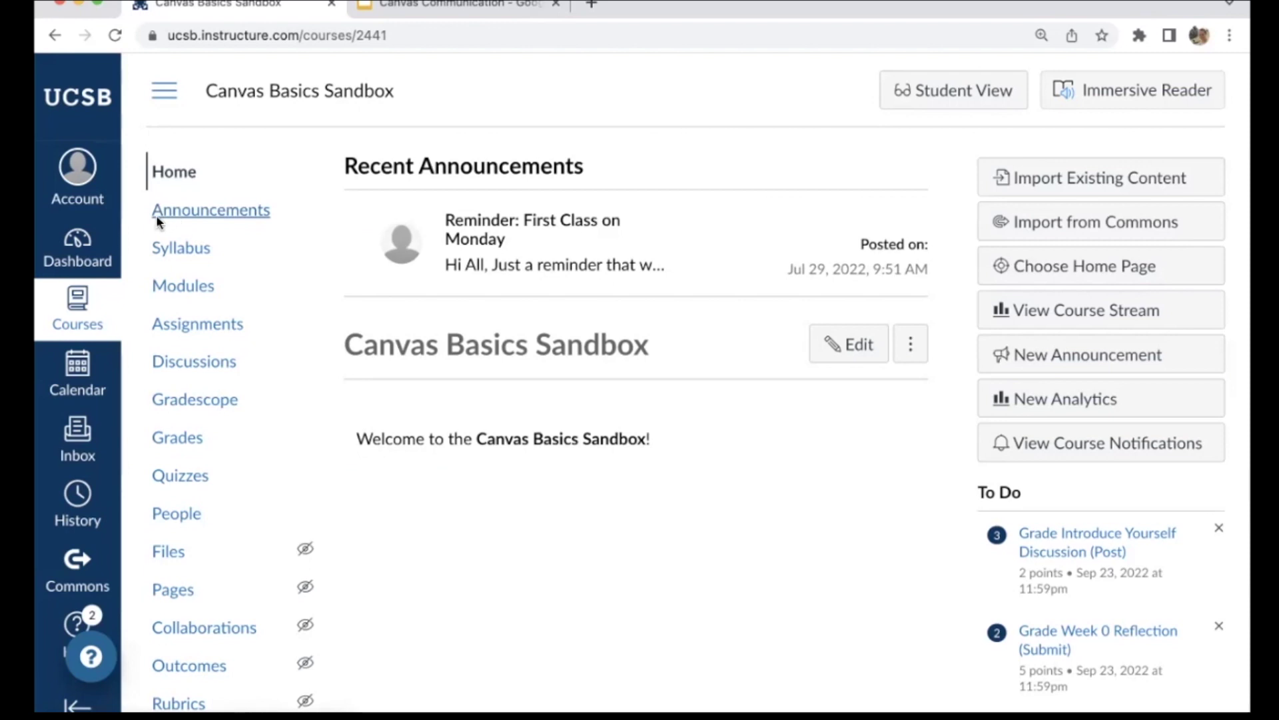
# Open the Announcements page of the Canvas Basics Sandbox course
pyautogui.click(201, 219)
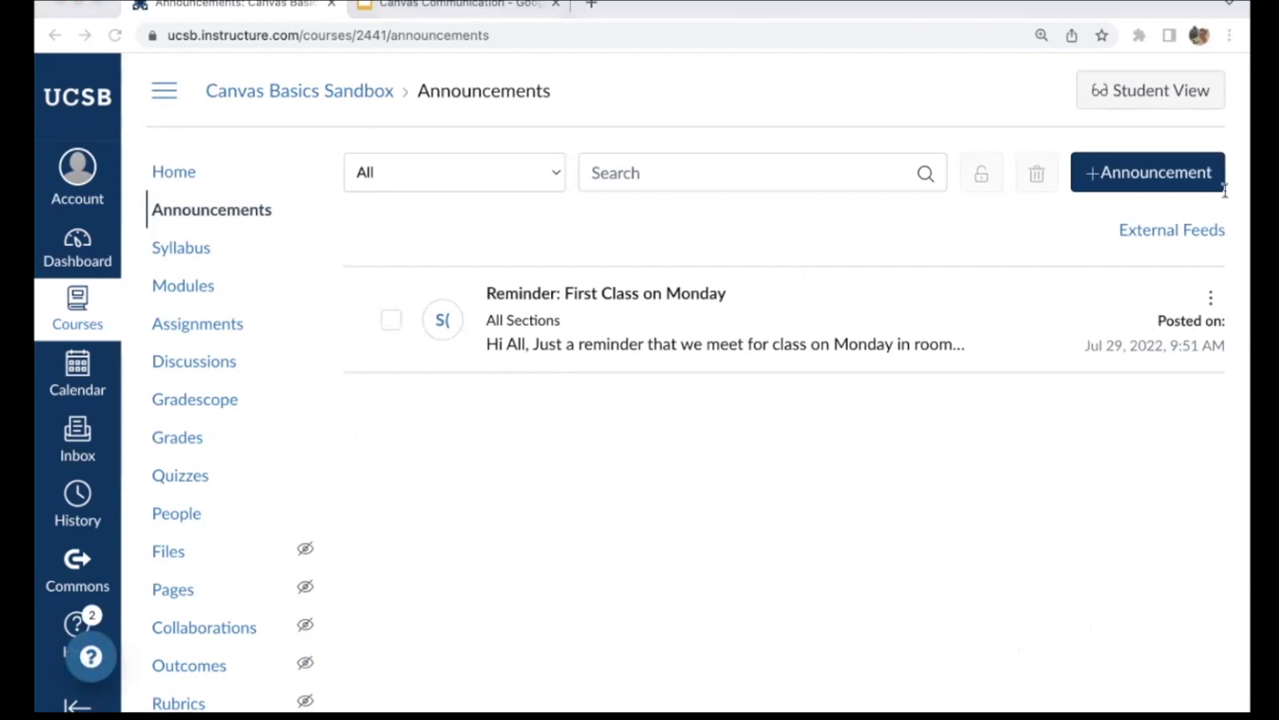
pyautogui.click(792, 534)
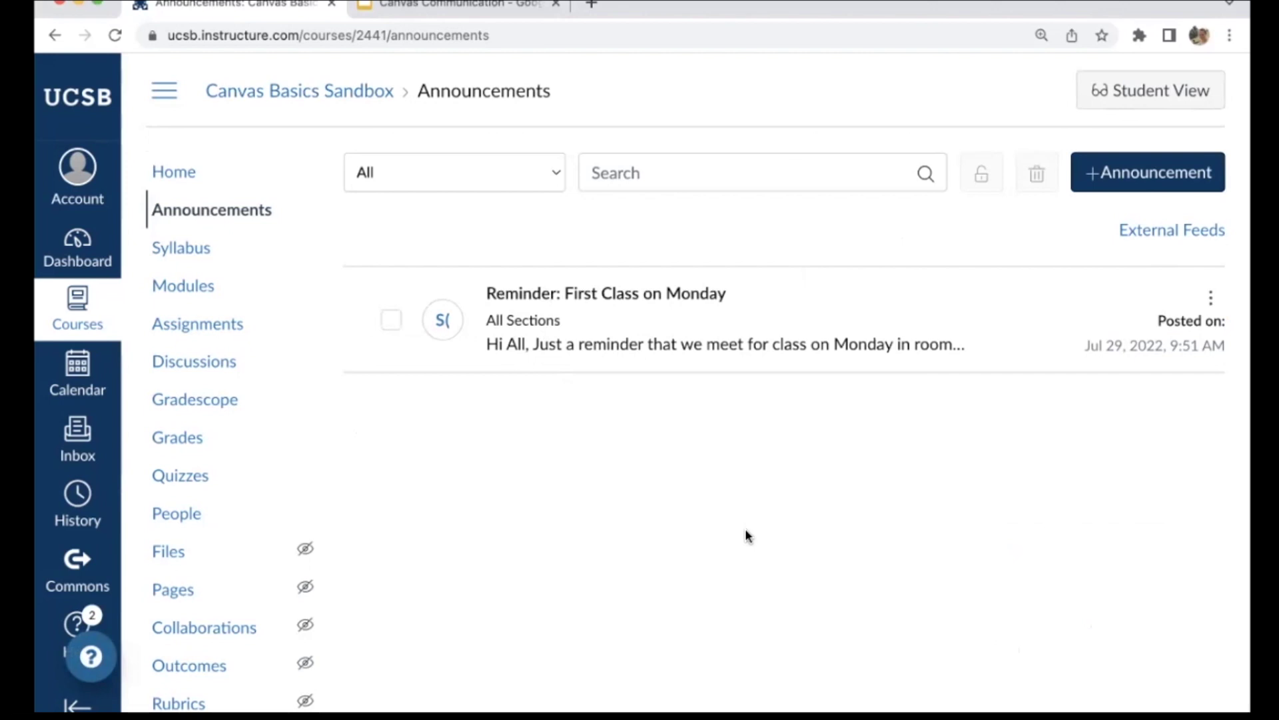
# Start a new announcement titled 'Welcome to the first of class!', dismissing the auto-saved content prompt
pyautogui.click(1159, 178)
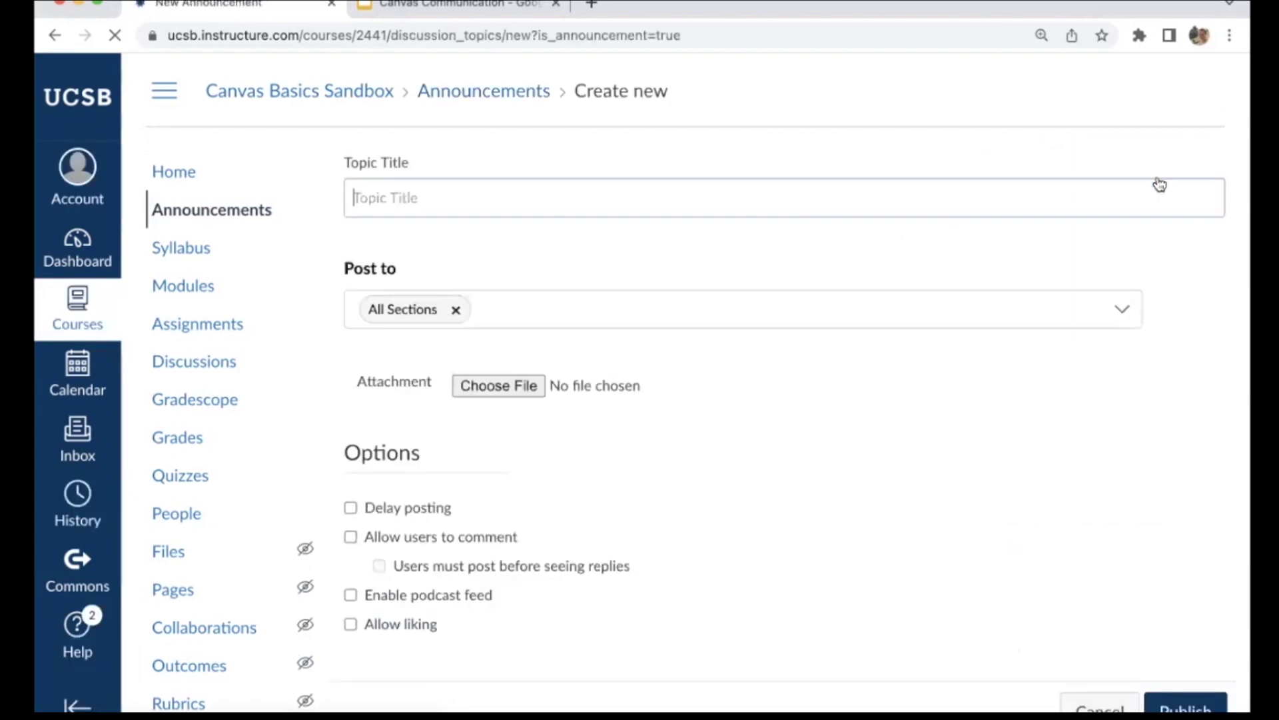
pyautogui.click(998, 269)
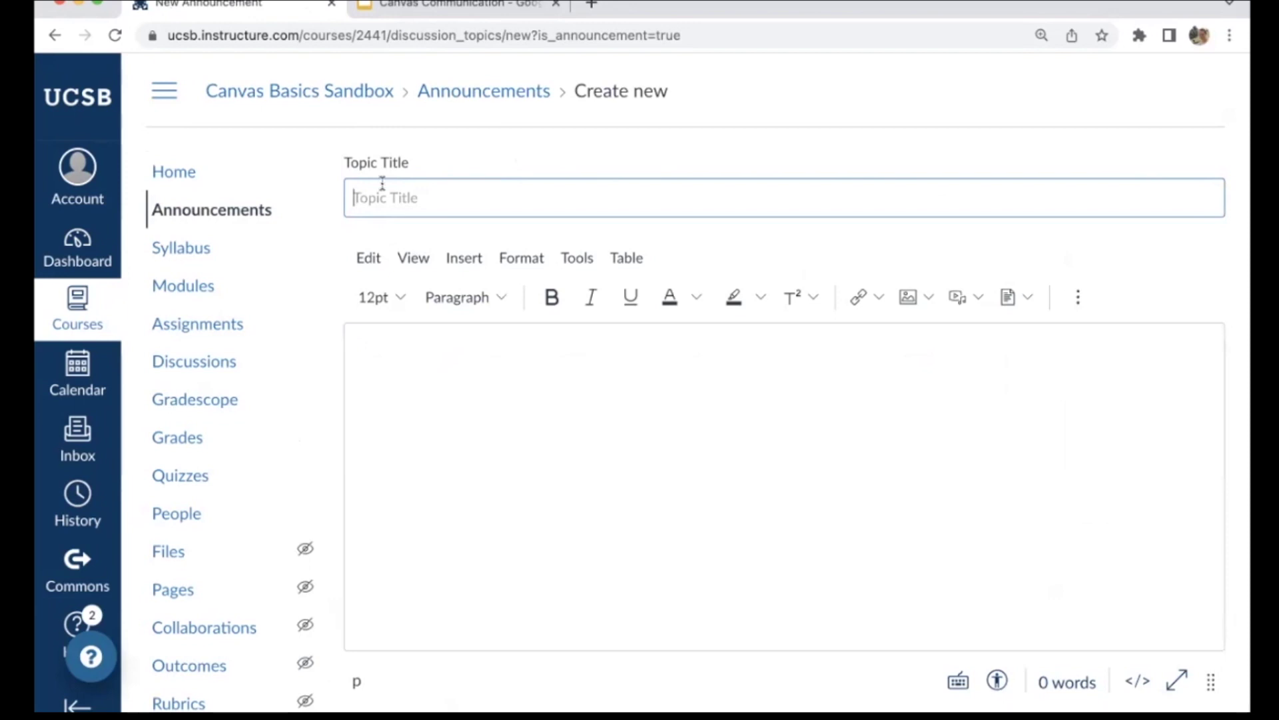
pyautogui.write('Welcome to the first')
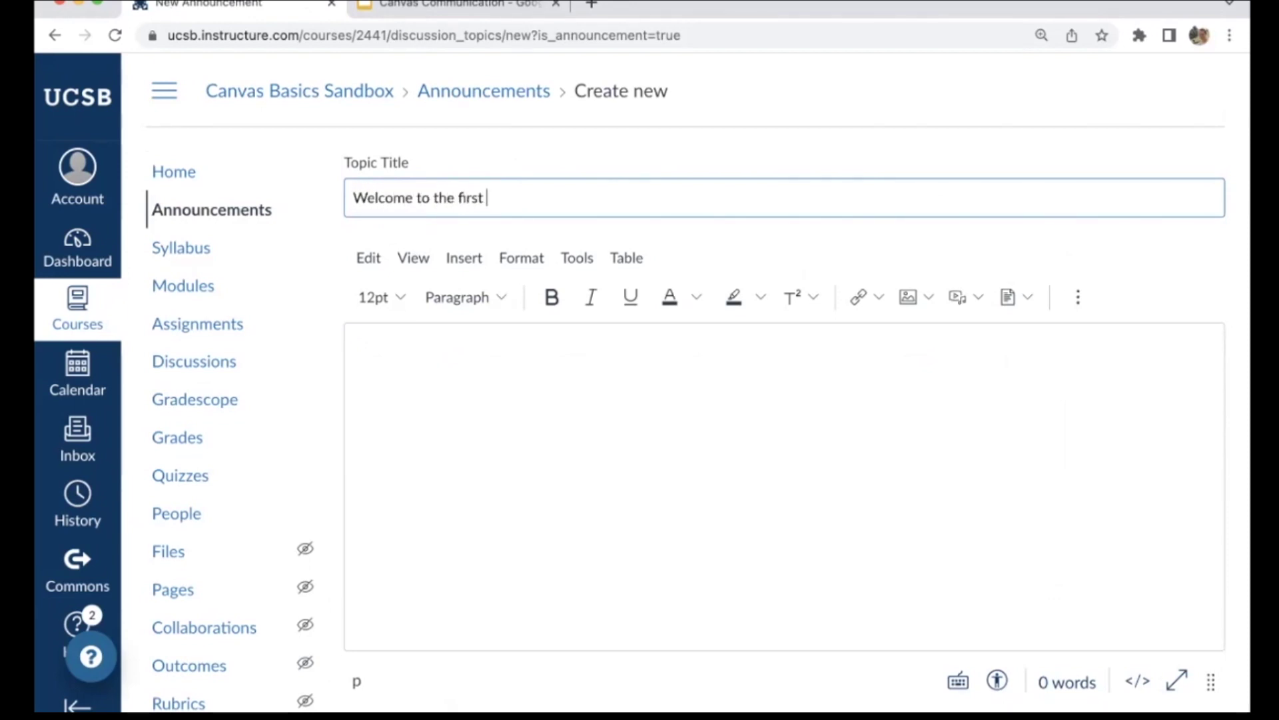
pyautogui.write(' of class!')
pyautogui.click(398, 363)
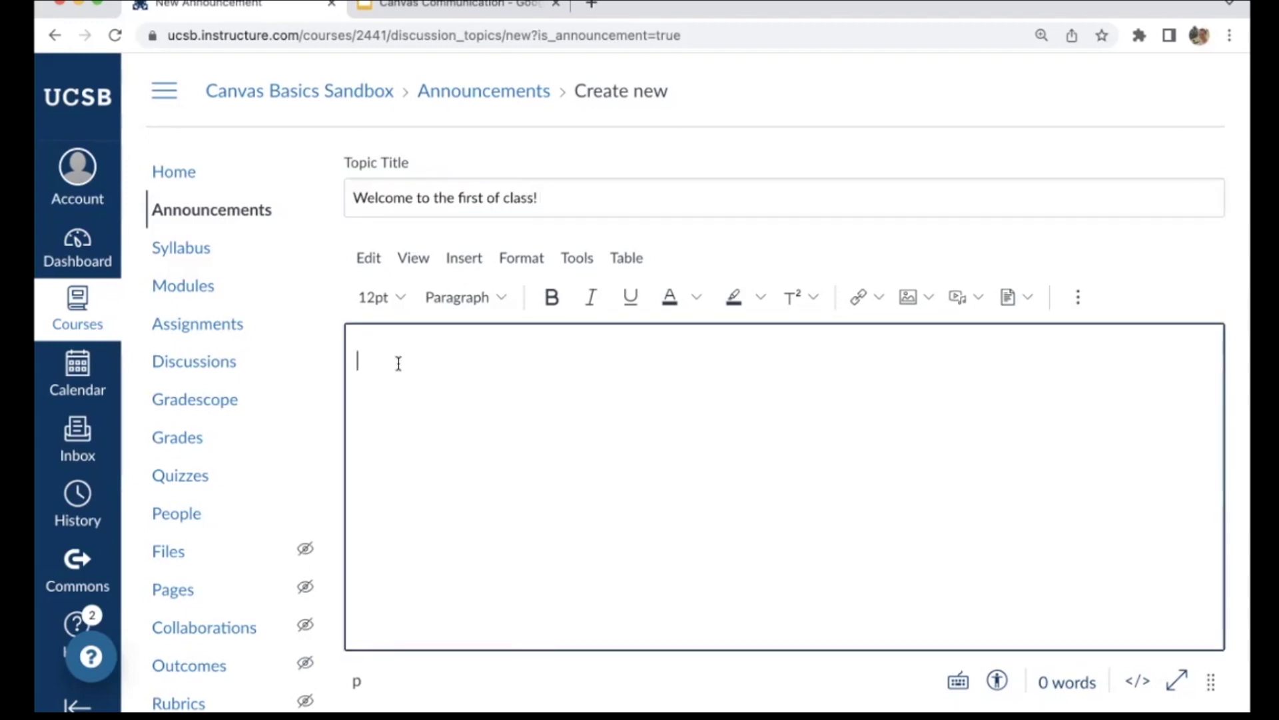
# Paste the 62-word Math 101 welcome message into the announcement body with Cmd+V
pyautogui.write('Hi All! Welcome to Math 101. I look forward to meeting everyone at the first lecture on Tuesday at 11am in CHEM 1183. Before the first class, please take a moment to familiarize yourself with the Canvas course page and read thorough the syllabus. It has important scheduling information that will be useful as you plan for the quarter. Best, Professor Gaucho')
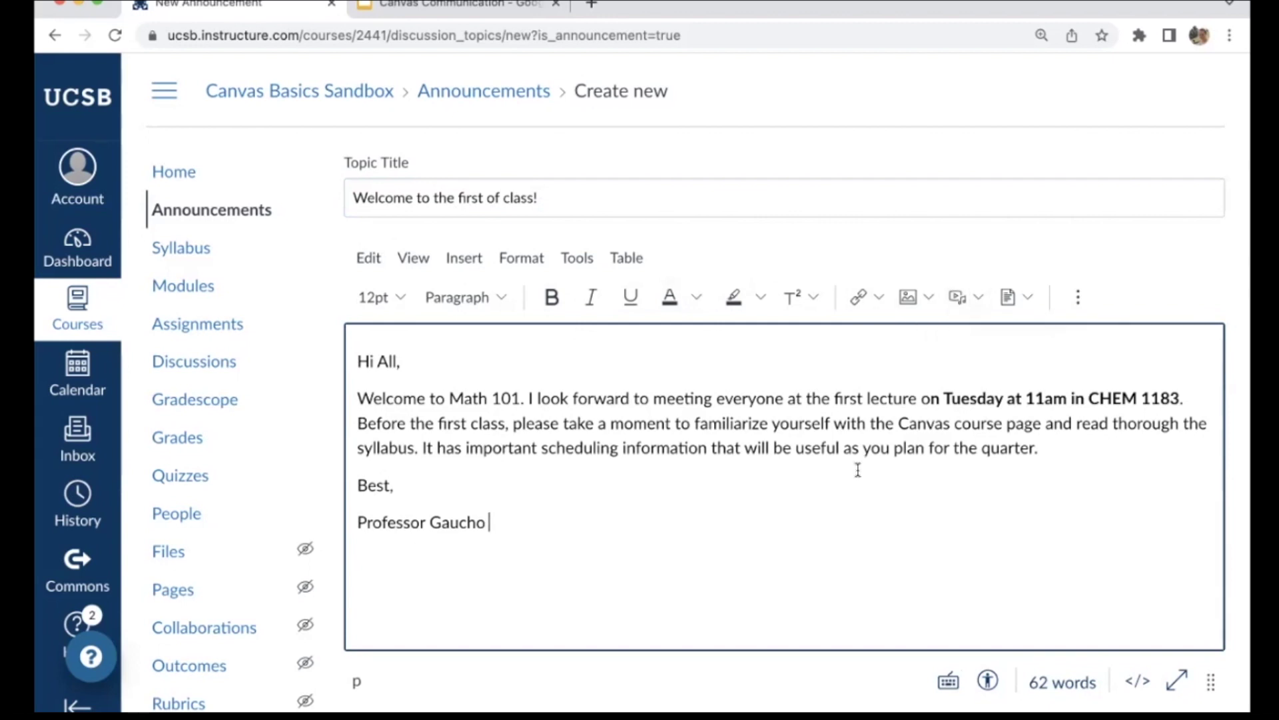
pyautogui.scroll(-2, 858, 470)
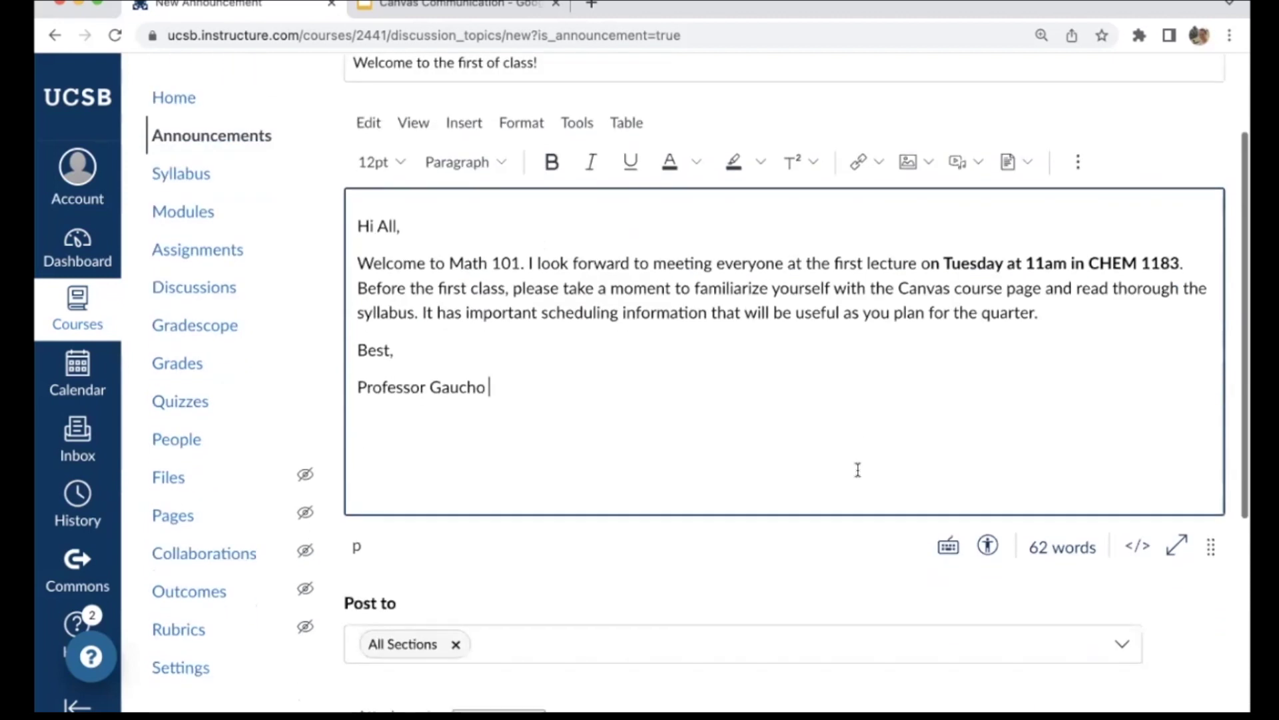
pyautogui.scroll(-5, 858, 470)
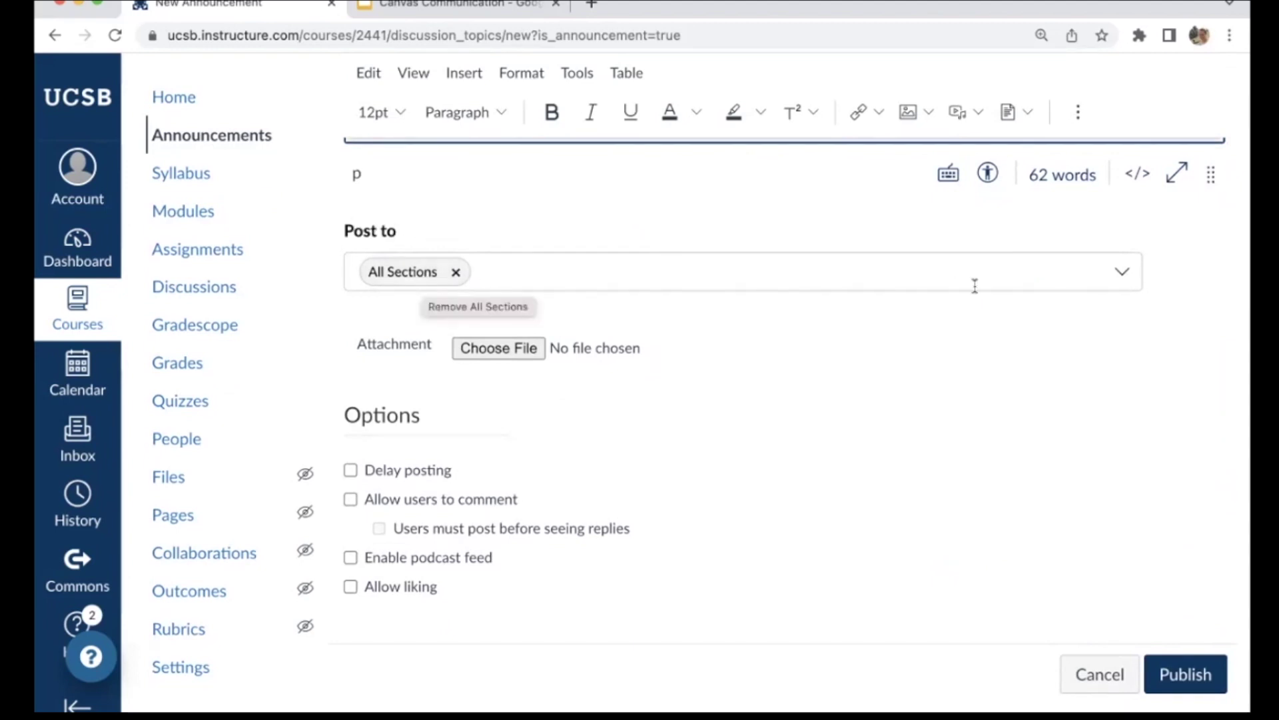
pyautogui.click(1119, 278)
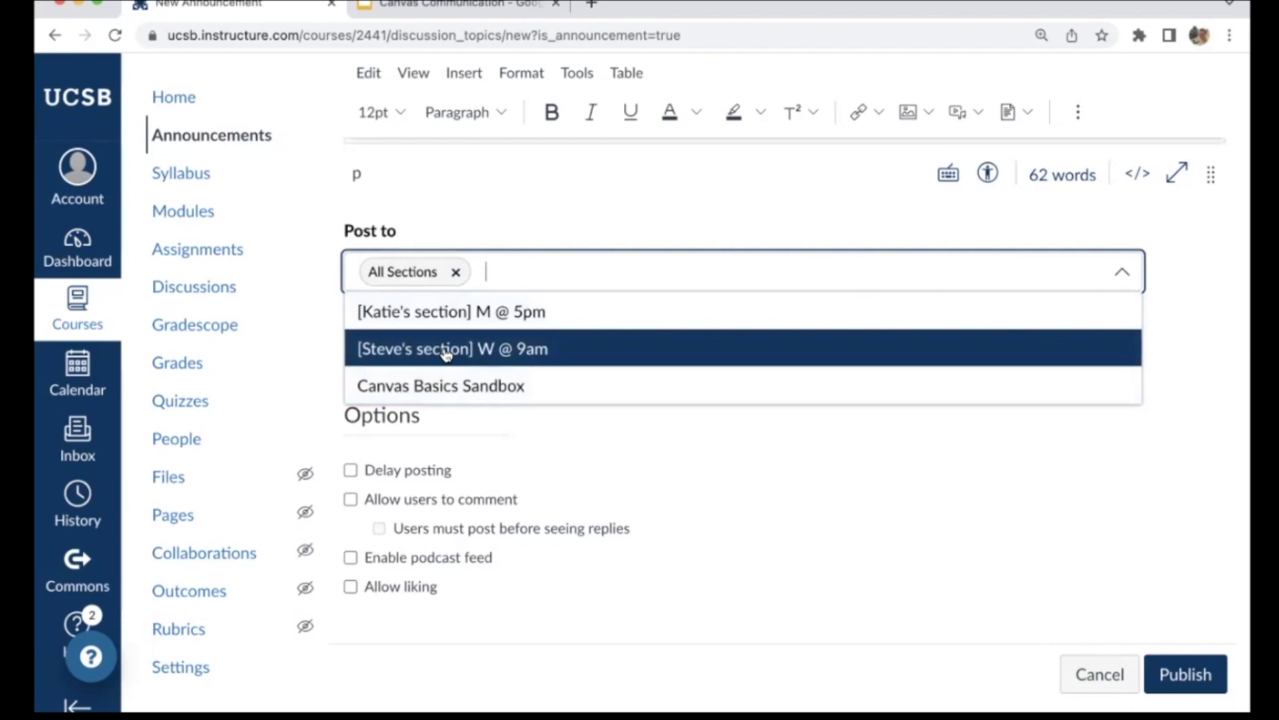
pyautogui.click(663, 460)
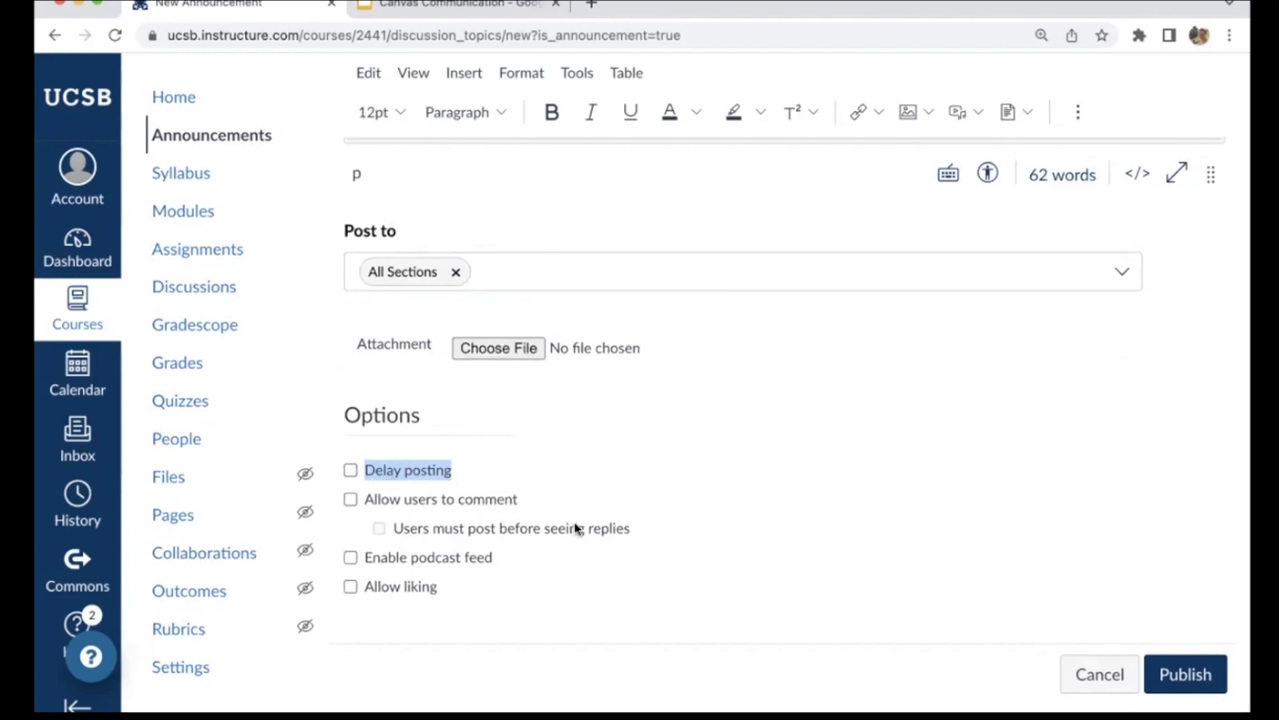
# Check Delay posting for the announcement, leaving the Post At date empty
pyautogui.click(350, 471)
pyautogui.click(449, 514)
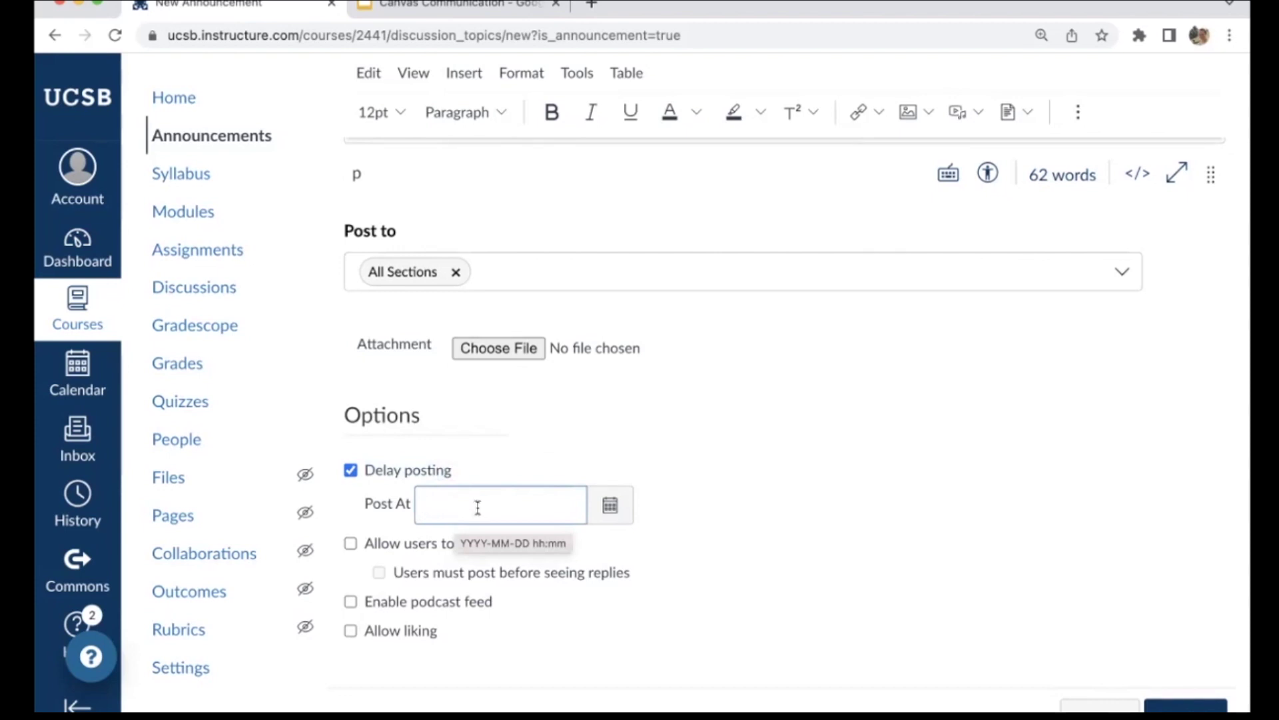
pyautogui.click(746, 486)
pyautogui.scroll(3, 745, 486)
pyautogui.scroll(-3, 661, 542)
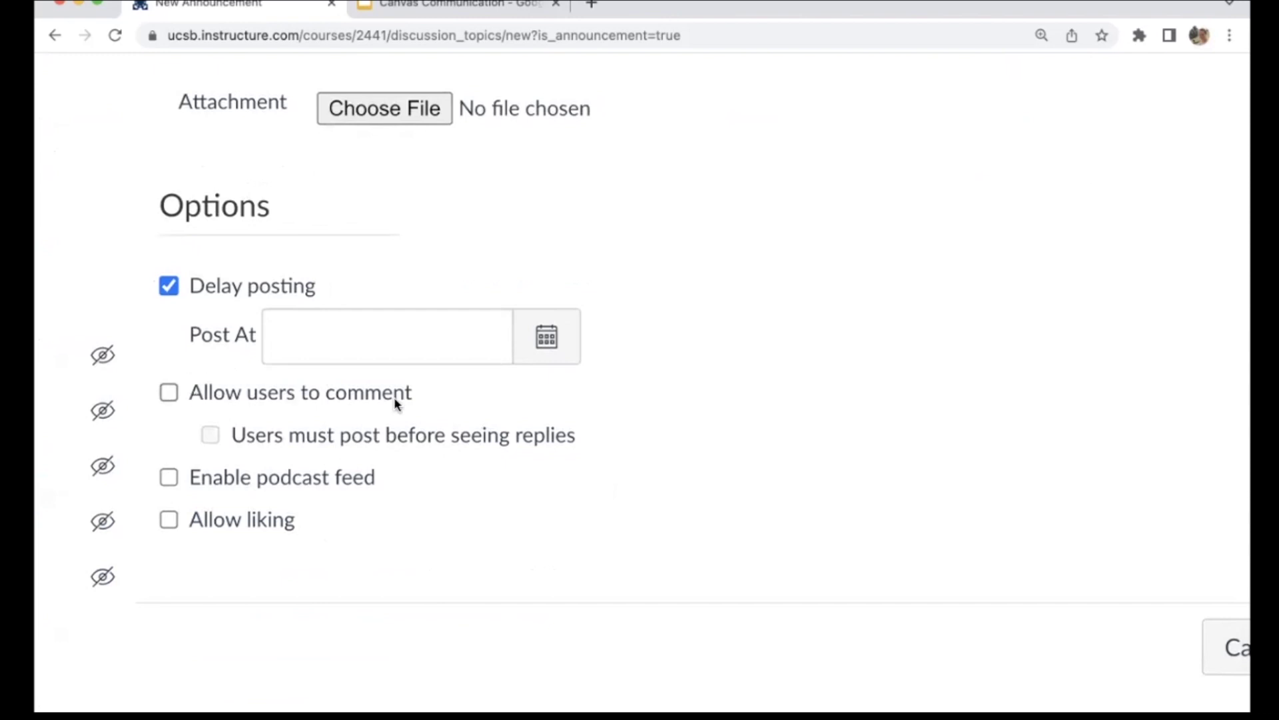
pyautogui.scroll(1, 396, 403)
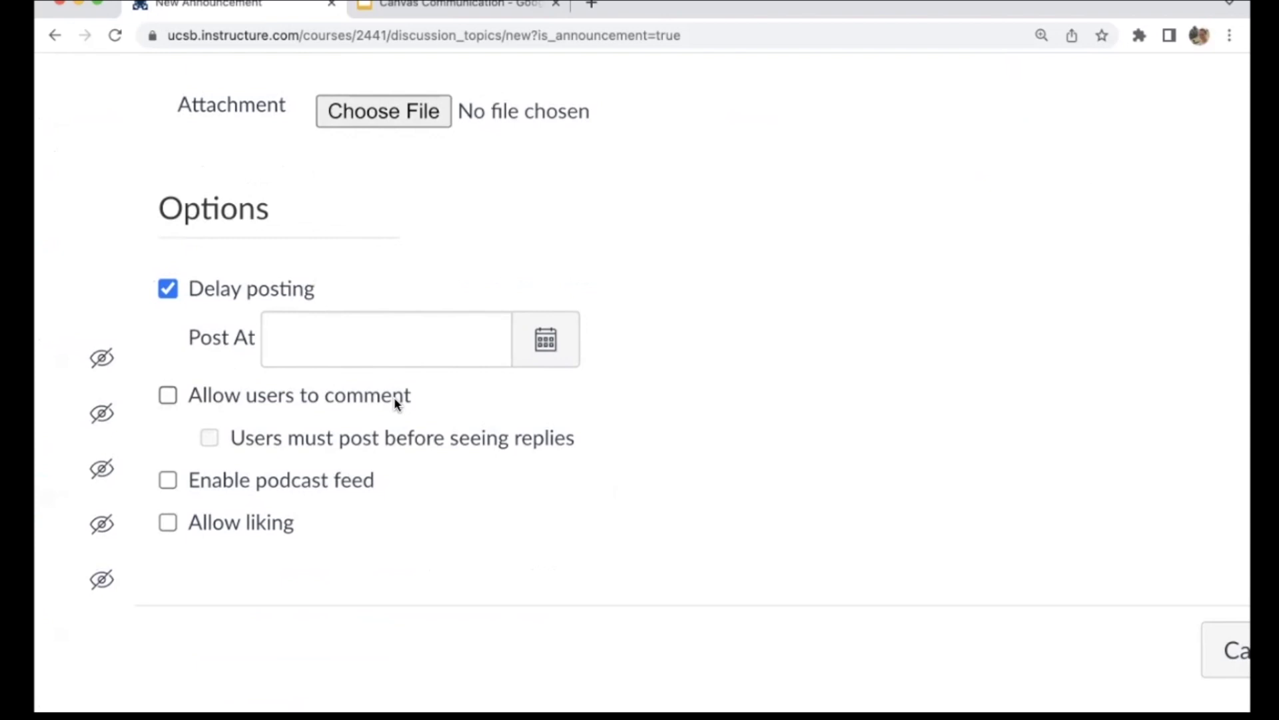
pyautogui.scroll(-3, 395, 403)
pyautogui.scroll(5, 427, 393)
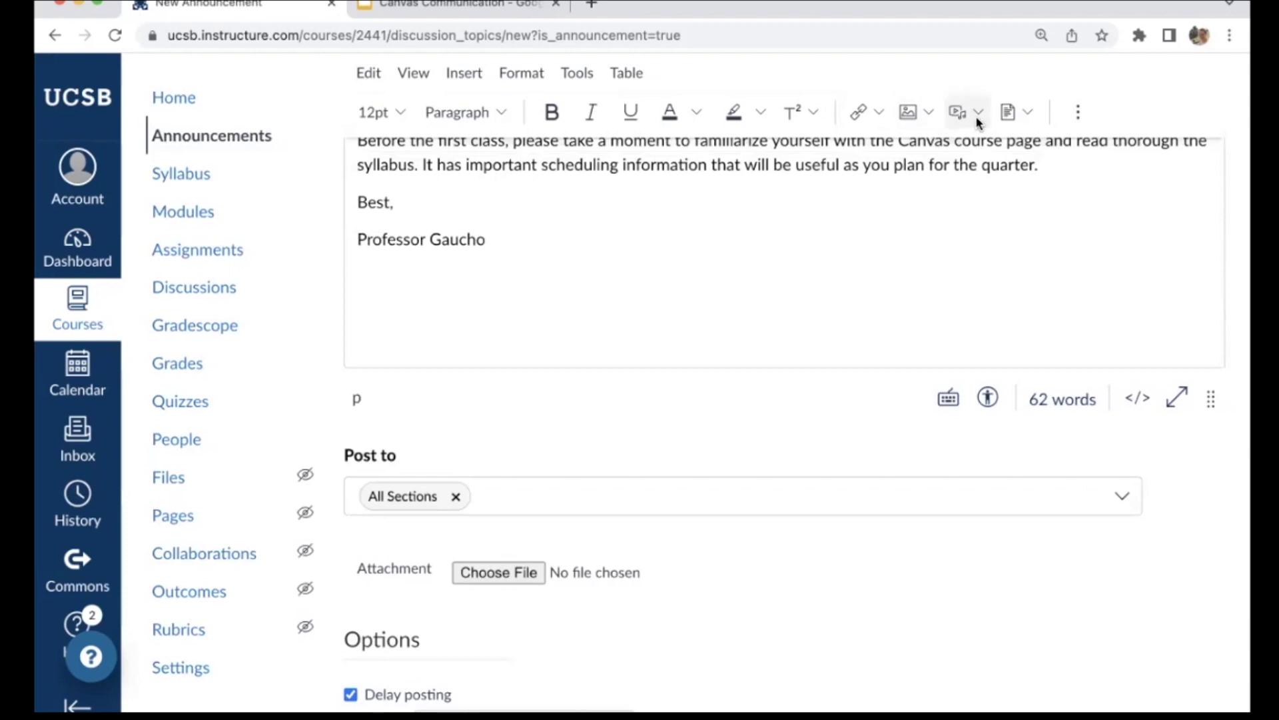
pyautogui.scroll(-4, 806, 337)
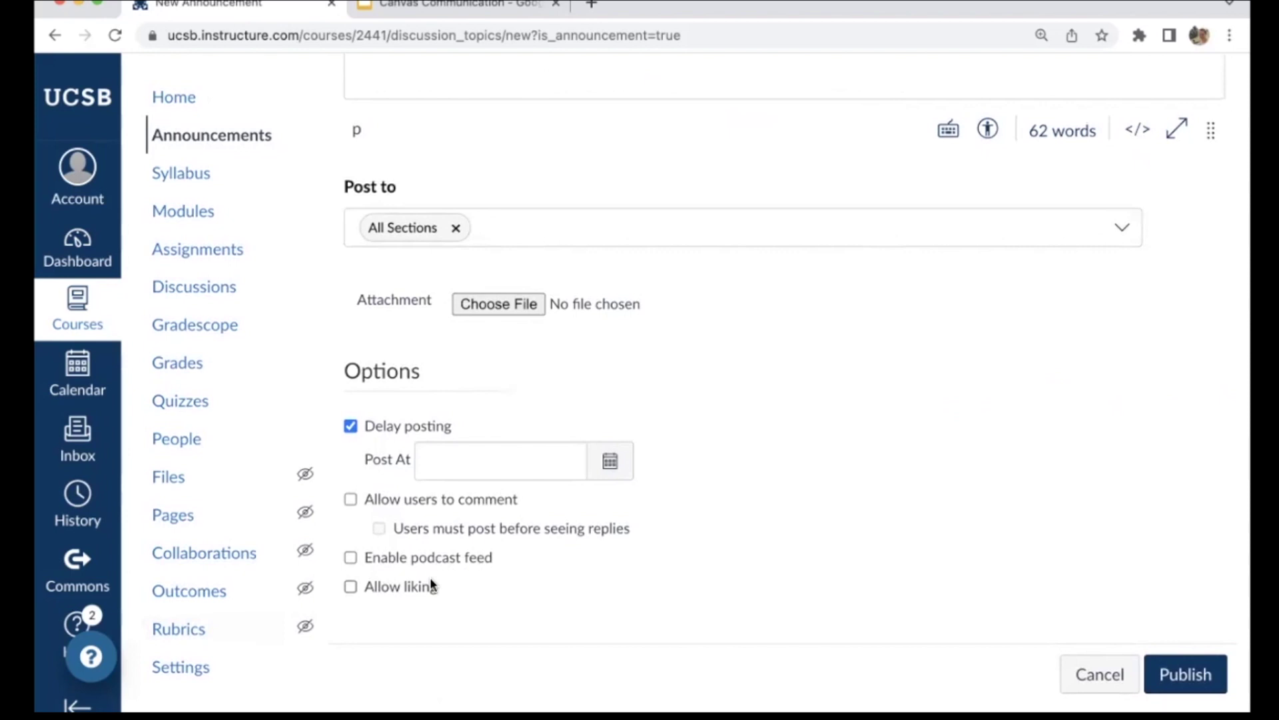
# Uncheck Delay posting so the Post At date field disappears
pyautogui.click(351, 426)
pyautogui.scroll(5, 465, 466)
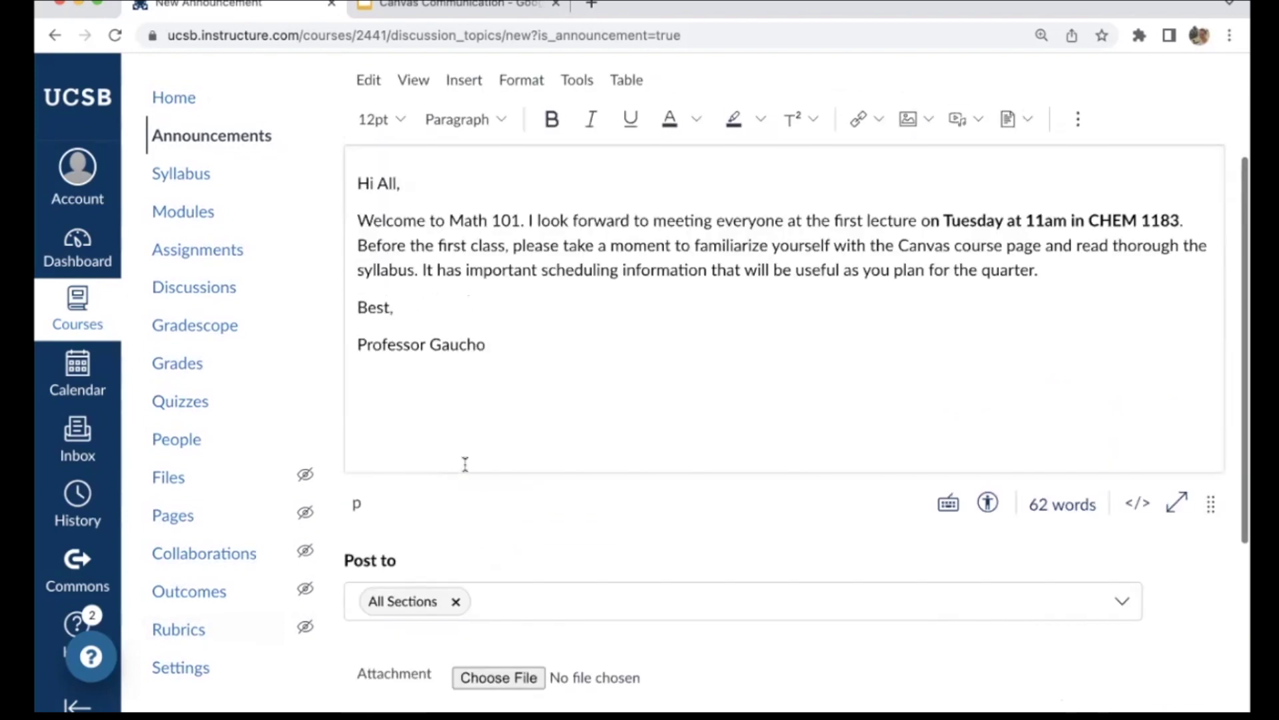
pyautogui.scroll(-3, 497, 502)
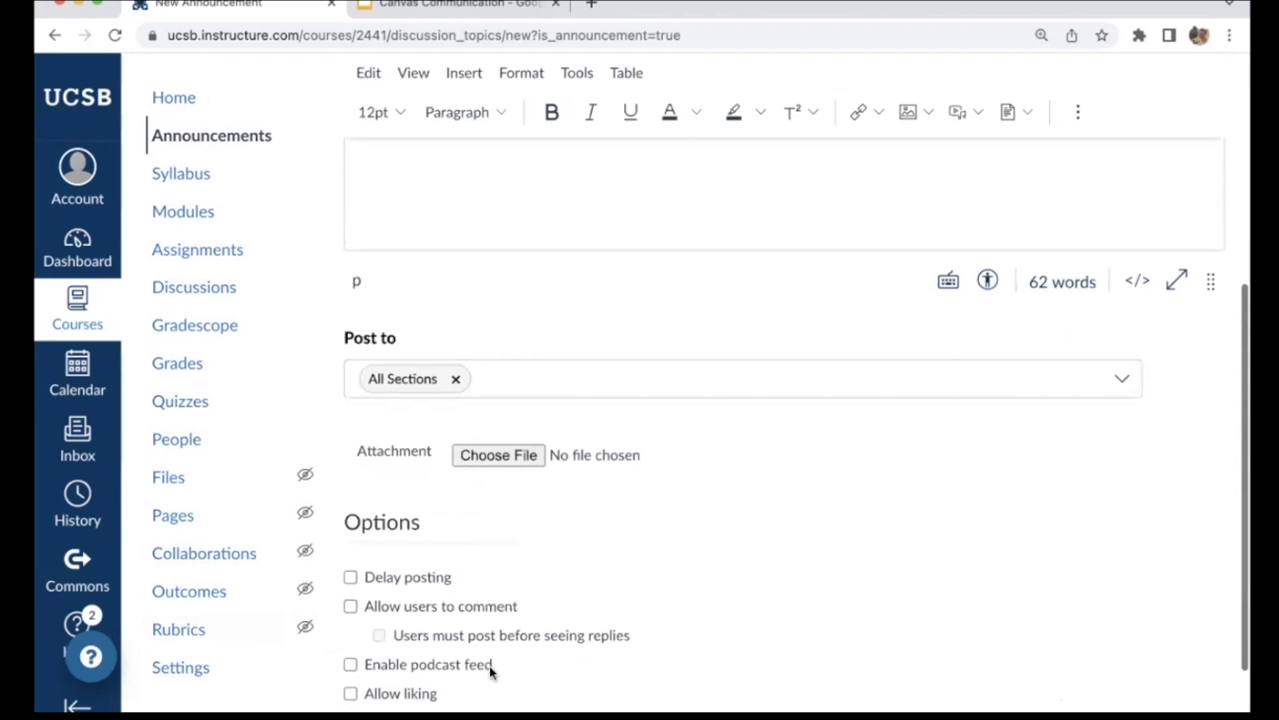
pyautogui.scroll(-2, 448, 608)
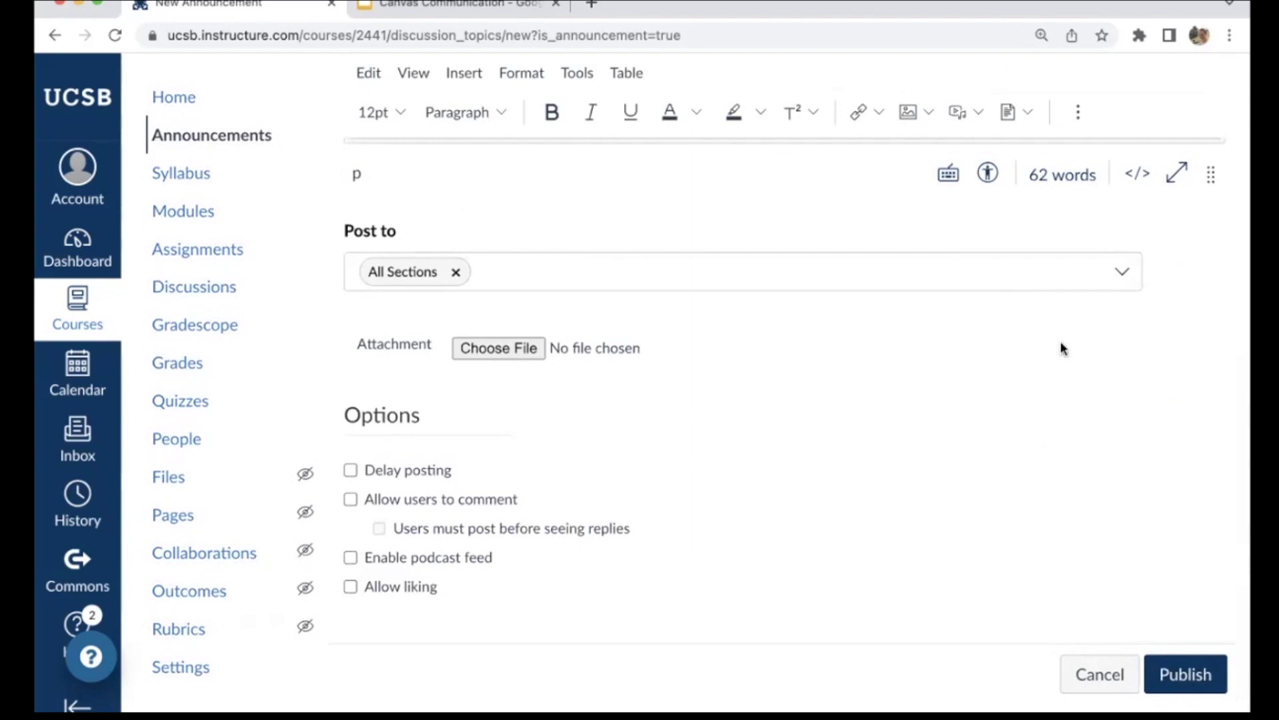
pyautogui.moveTo(449, 481); pyautogui.dragTo(379, 473)
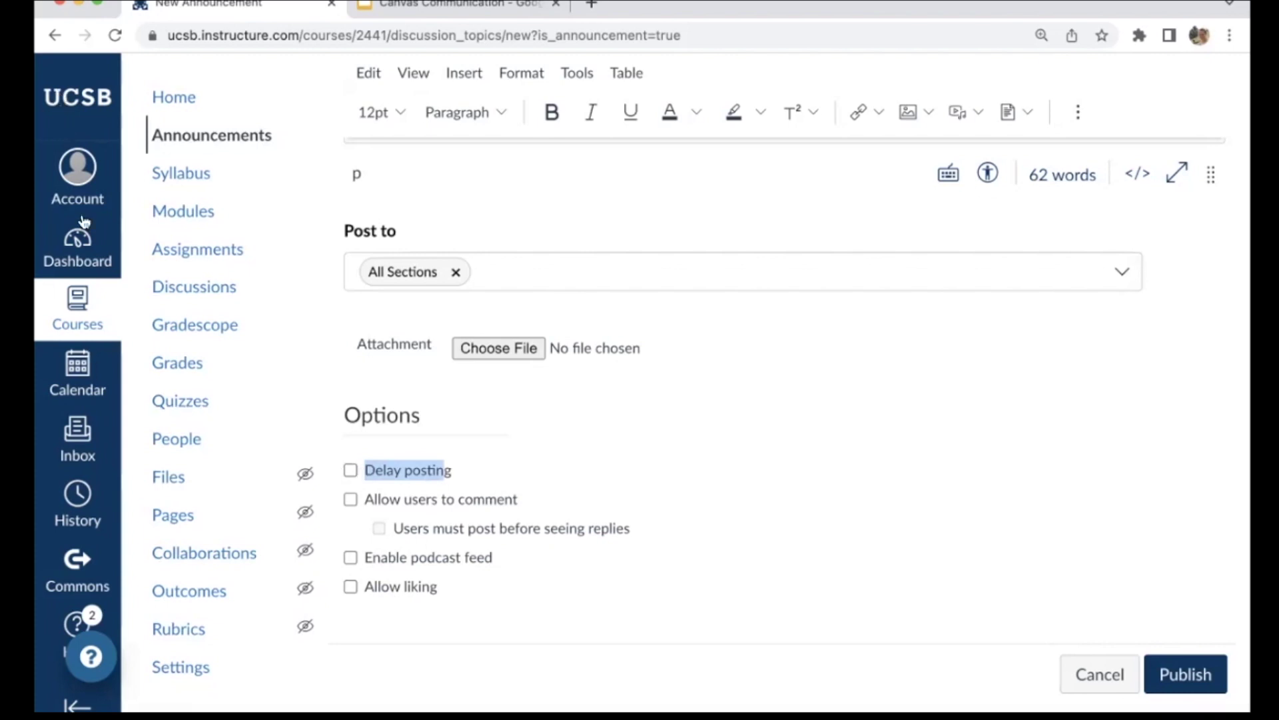
# Leave the unsaved announcement for the Inbox and browse its course and mailbox filters
pyautogui.click(86, 453)
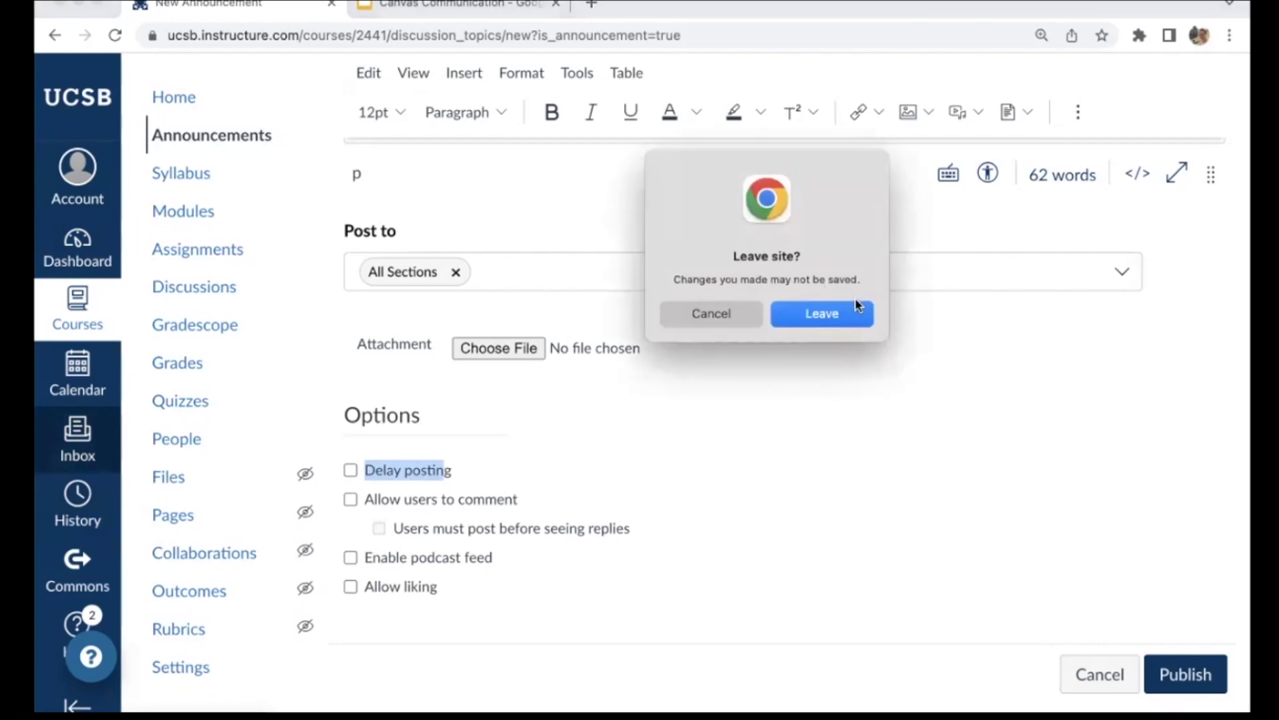
pyautogui.click(855, 306)
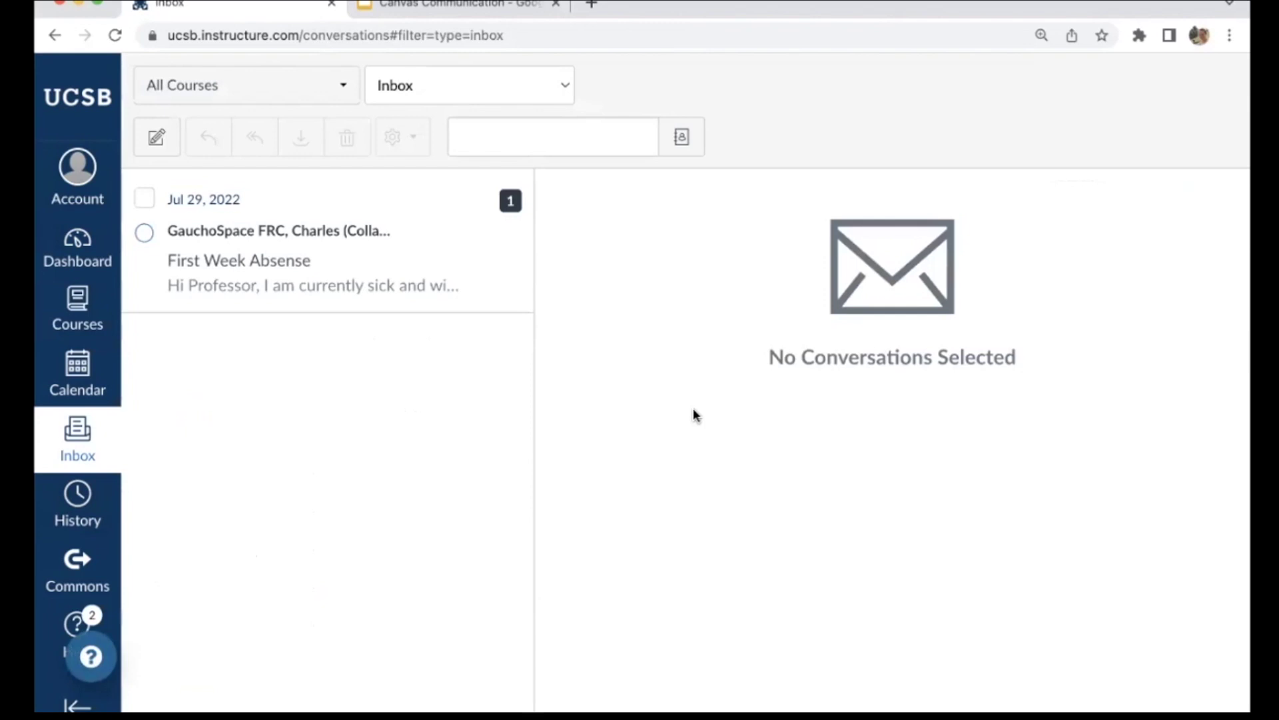
pyautogui.click(297, 94)
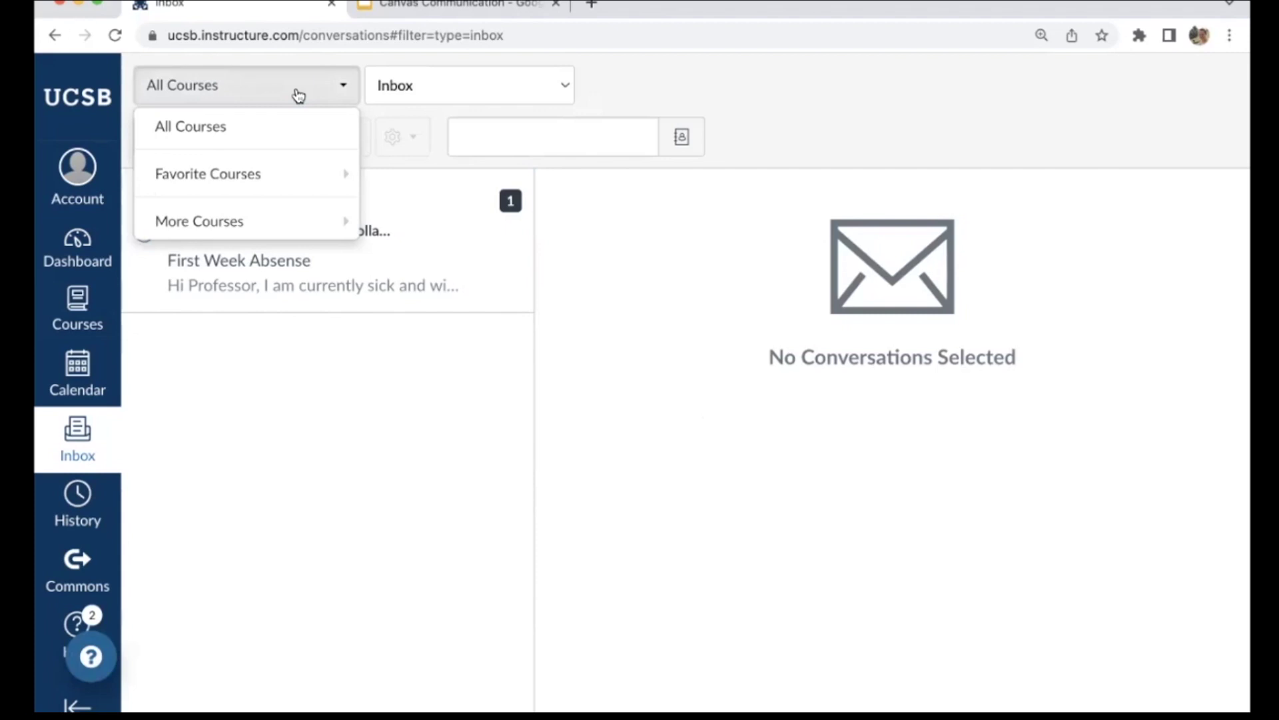
pyautogui.moveTo(280, 178)
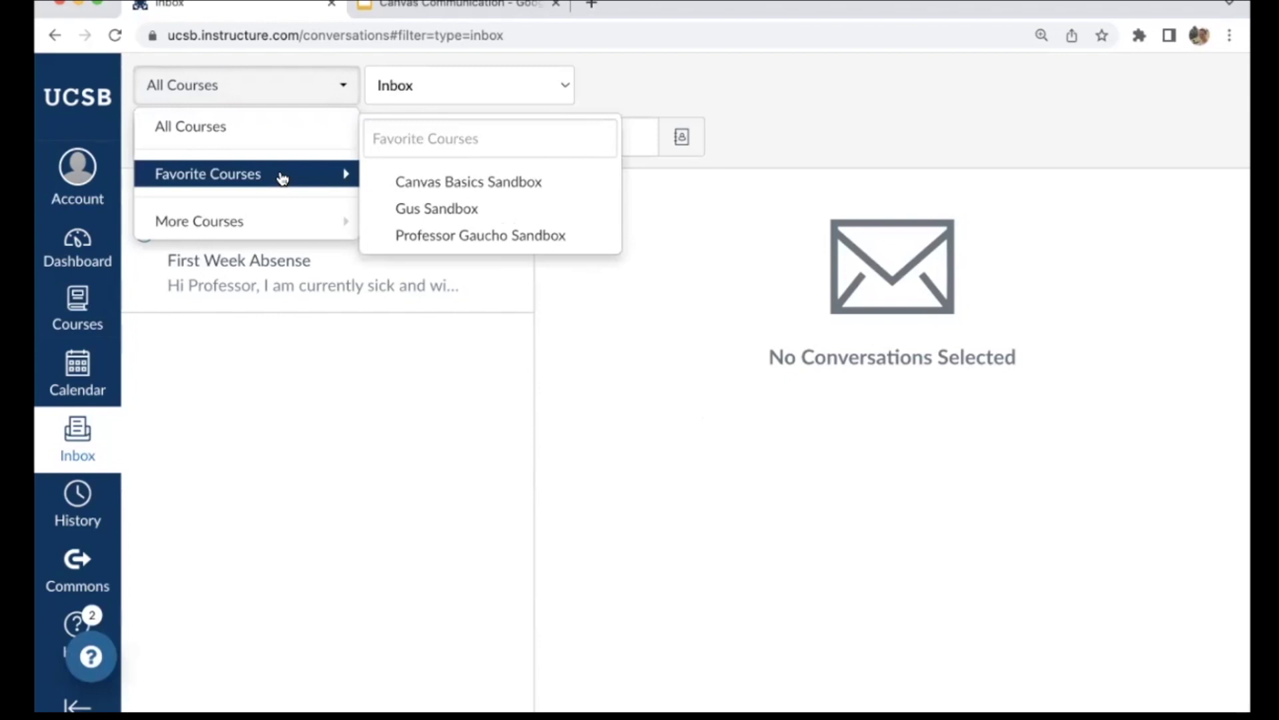
pyautogui.click(670, 61)
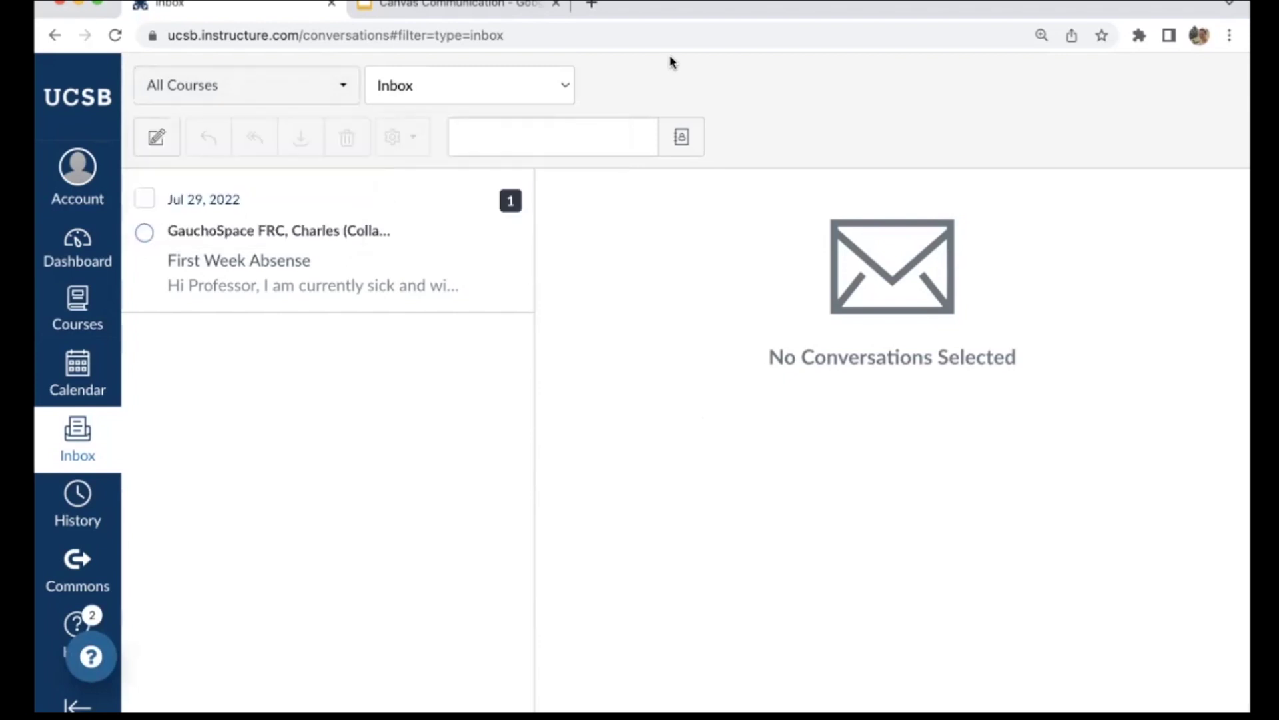
pyautogui.click(524, 85)
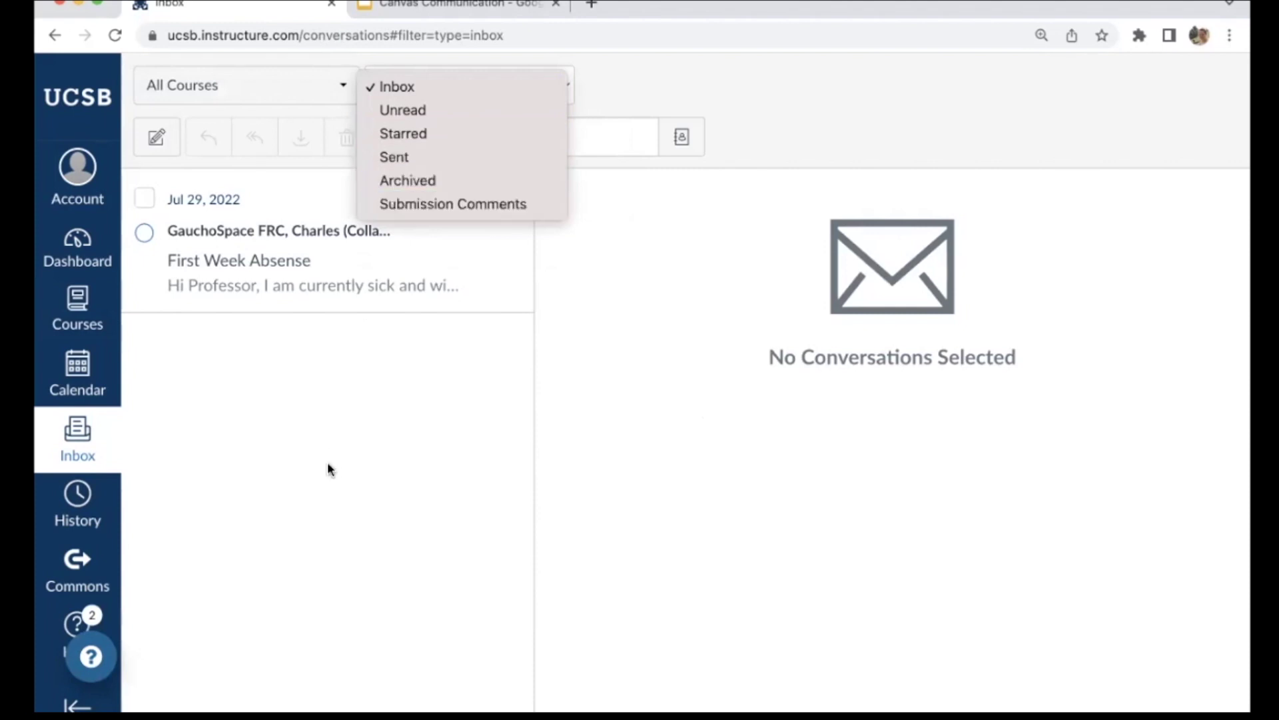
# Keep the Inbox folder and open the 'First Week Absense' conversation
pyautogui.click(423, 81)
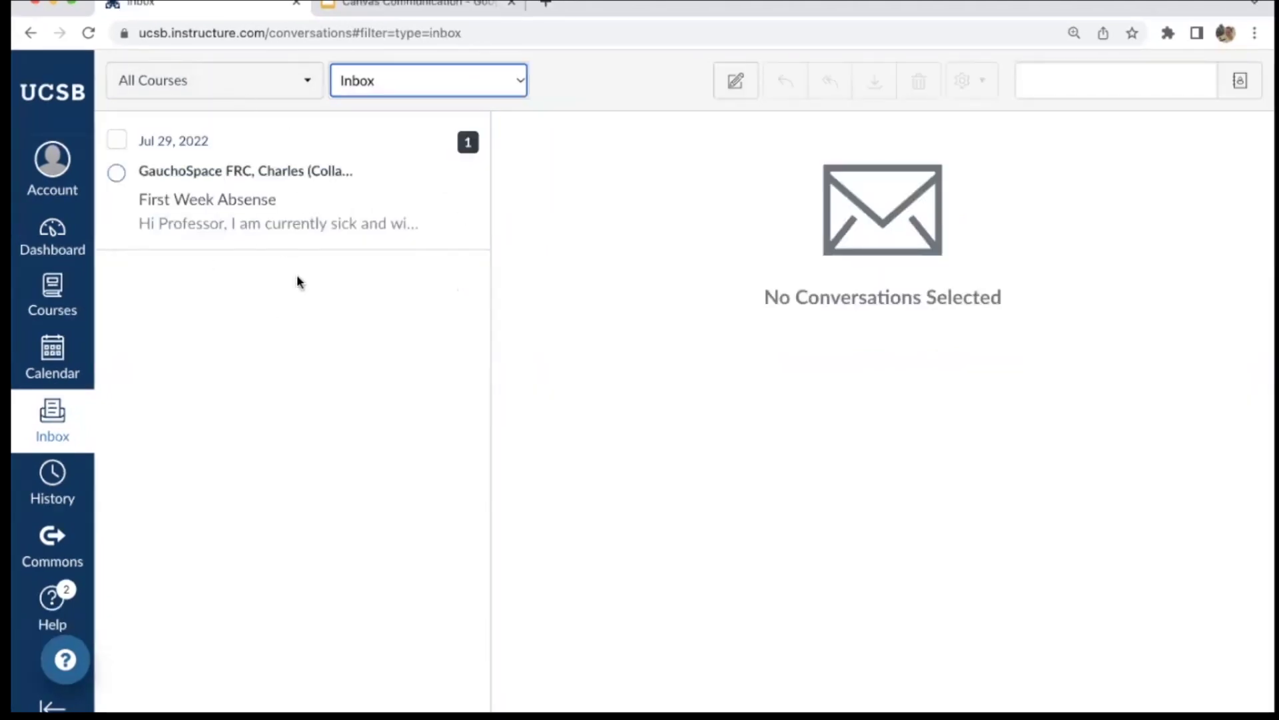
pyautogui.click(324, 154)
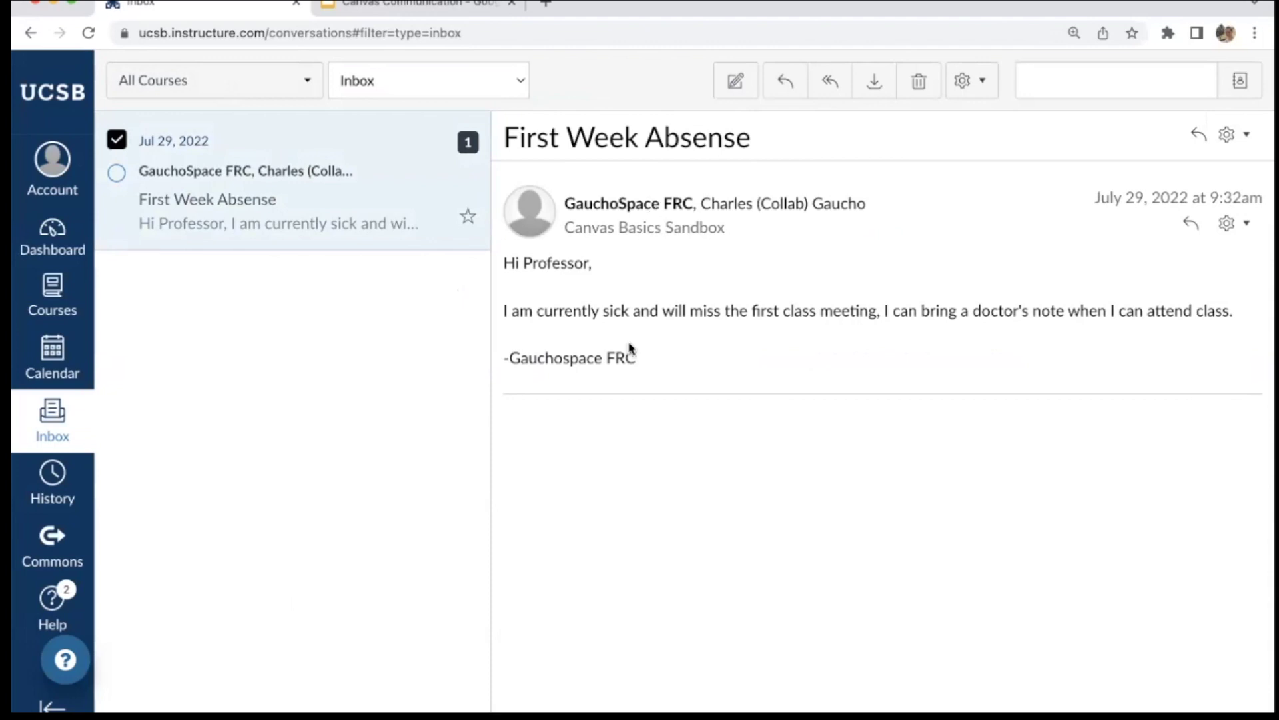
pyautogui.moveTo(638, 361); pyautogui.dragTo(503, 266)
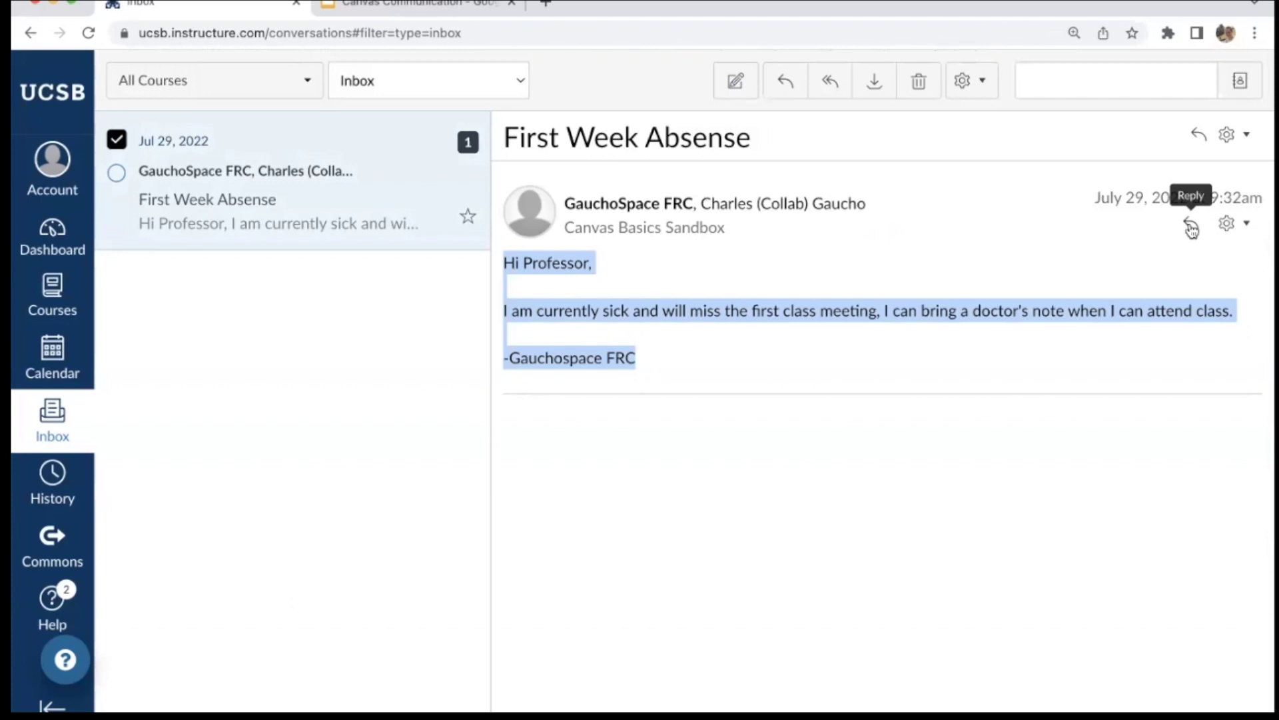
pyautogui.click(1050, 419)
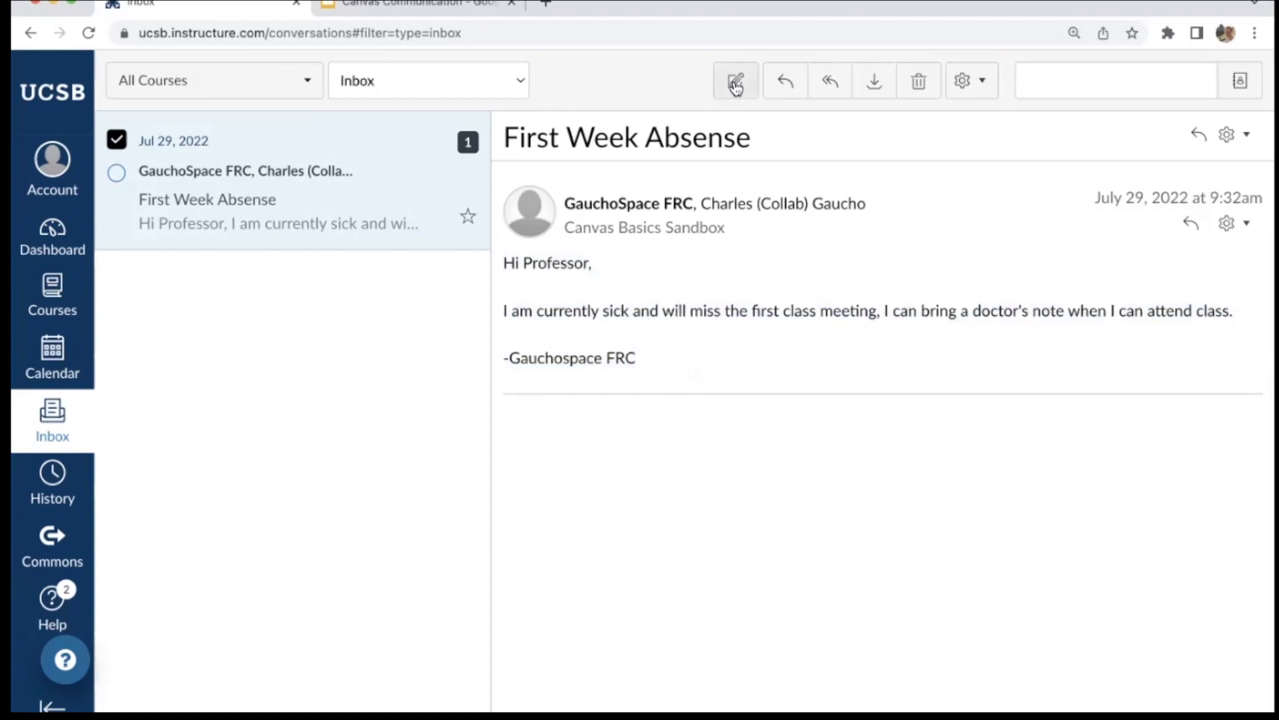
pyautogui.scroll(10, 735, 86)
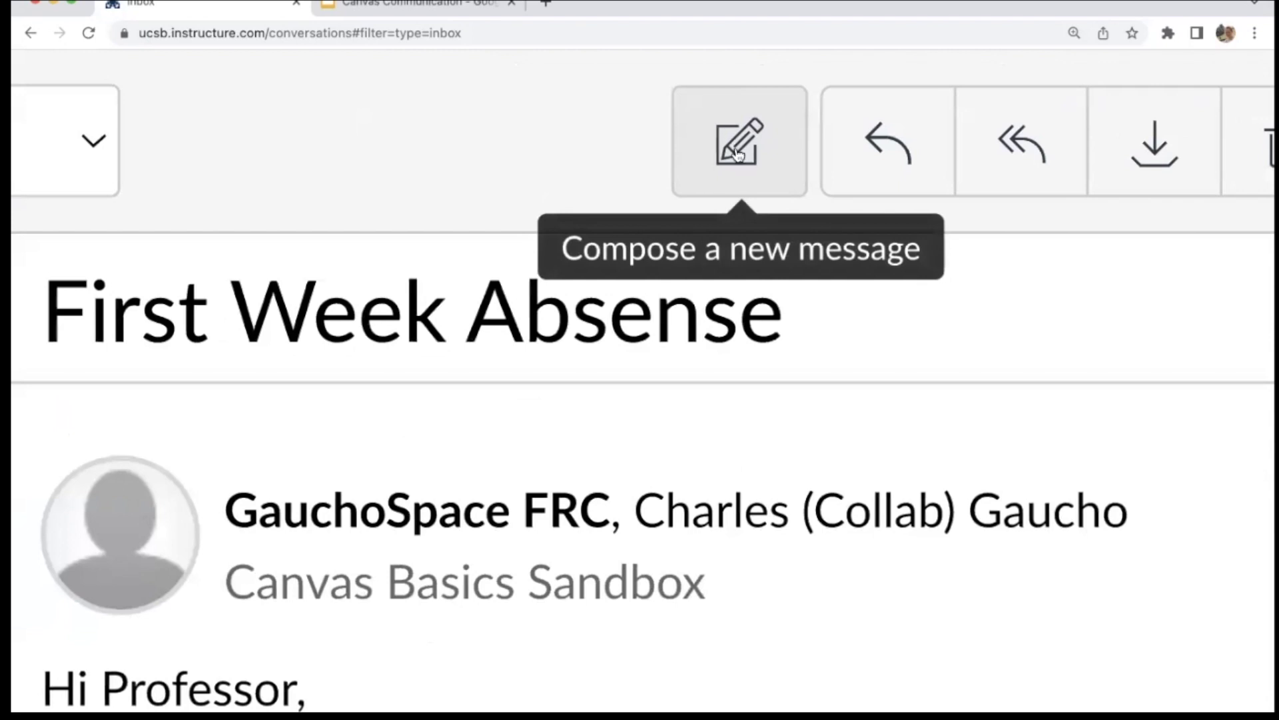
# Open a blank Compose Message window from the Inbox
pyautogui.click(737, 150)
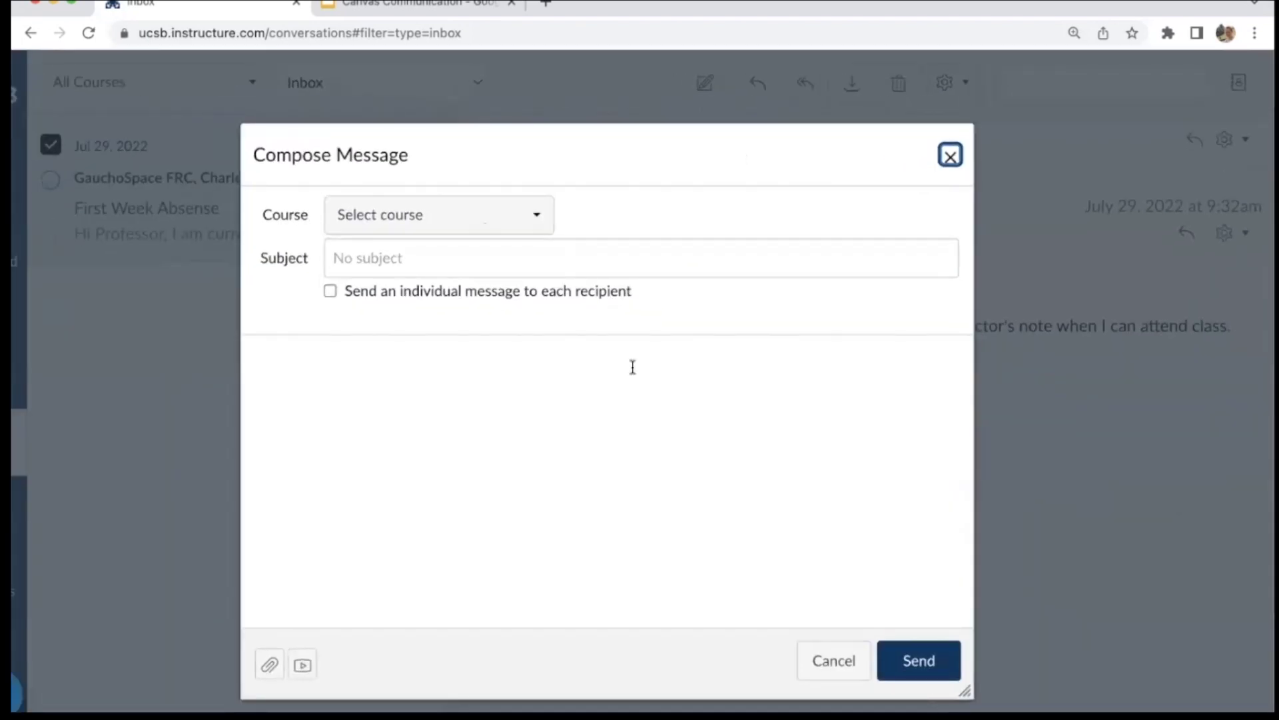
pyautogui.scroll(-1, 633, 367)
pyautogui.hscroll(-2, 633, 367)
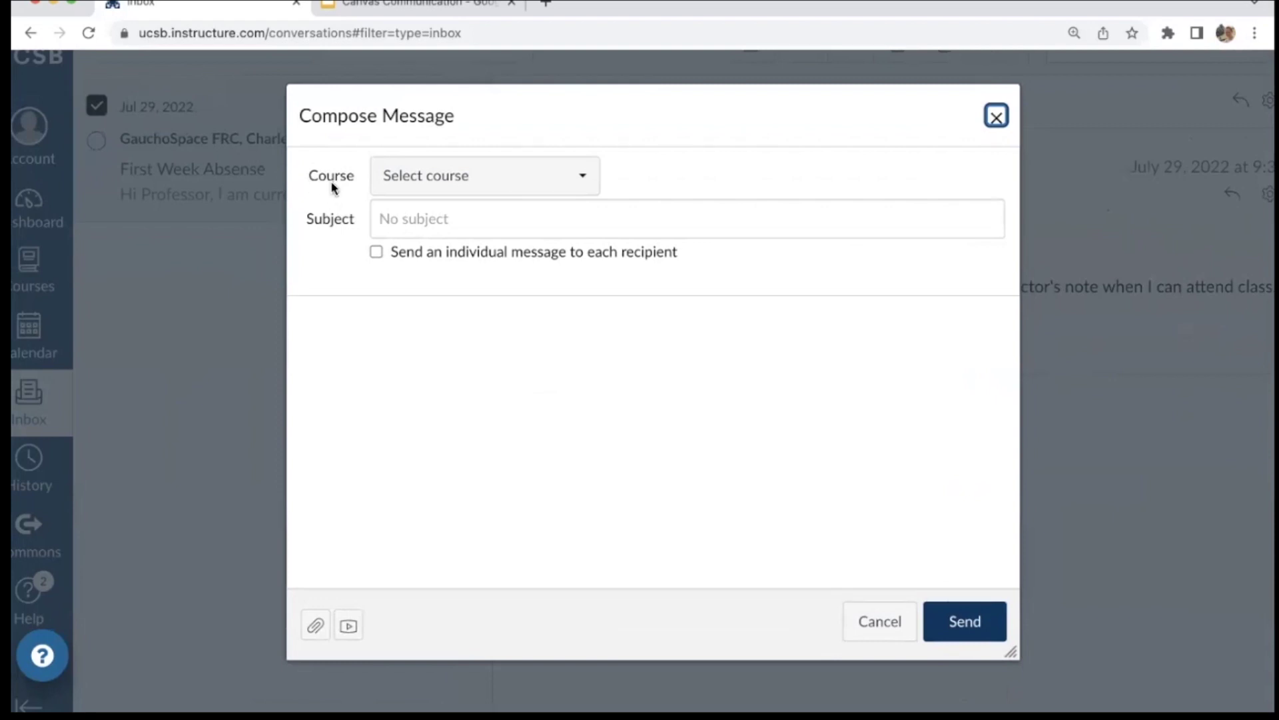
pyautogui.moveTo(312, 182); pyautogui.dragTo(354, 184)
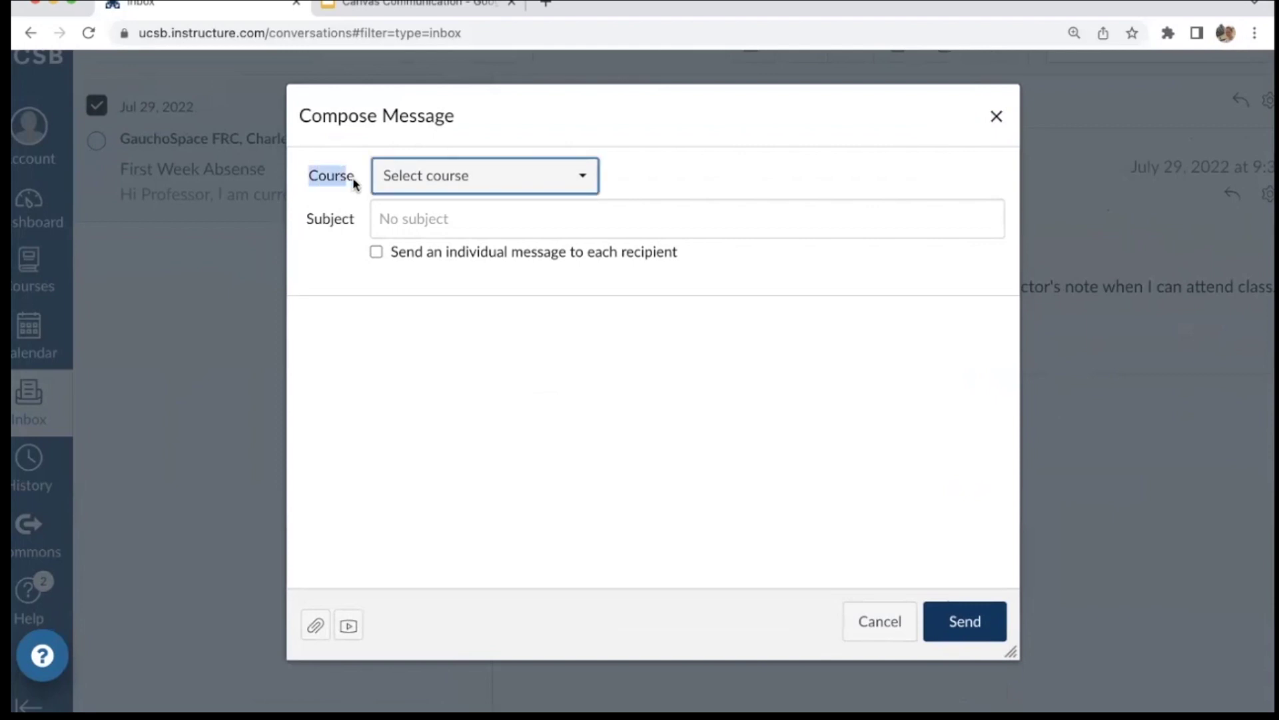
# Choose Canvas Basics Sandbox from Favorite Courses as the message's course
pyautogui.click(448, 175)
pyautogui.moveTo(480, 274)
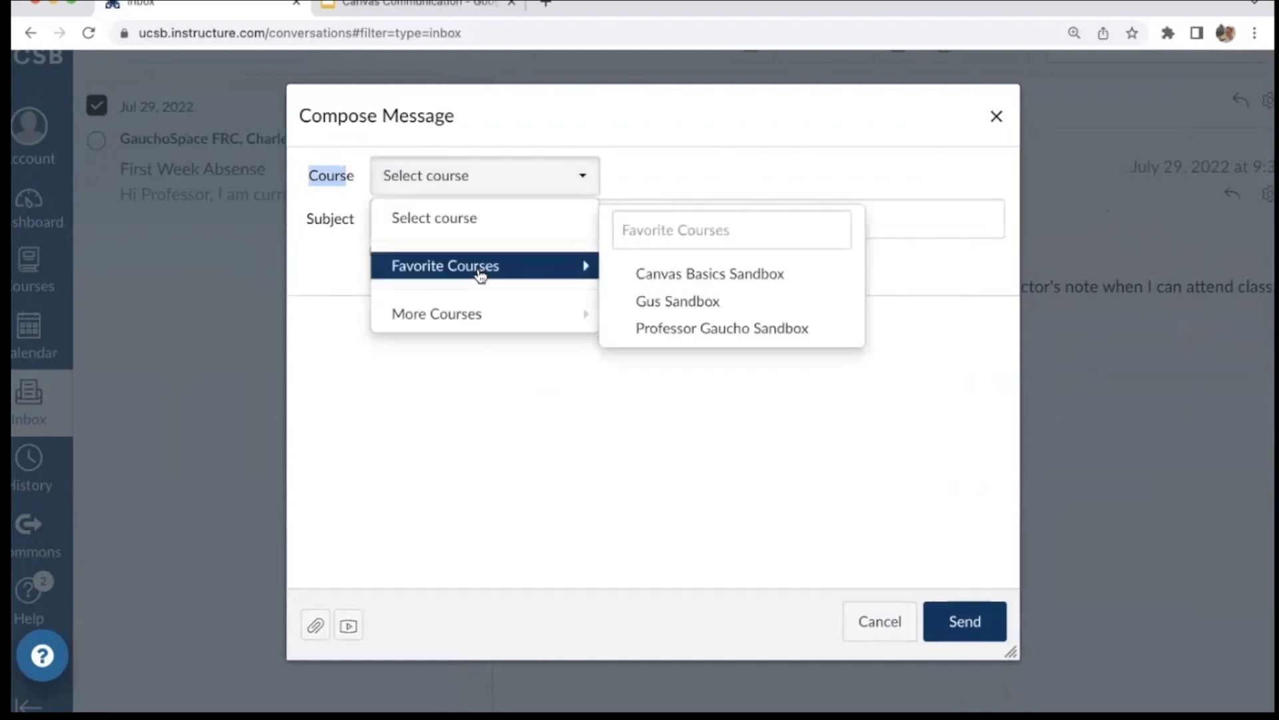
pyautogui.click(676, 277)
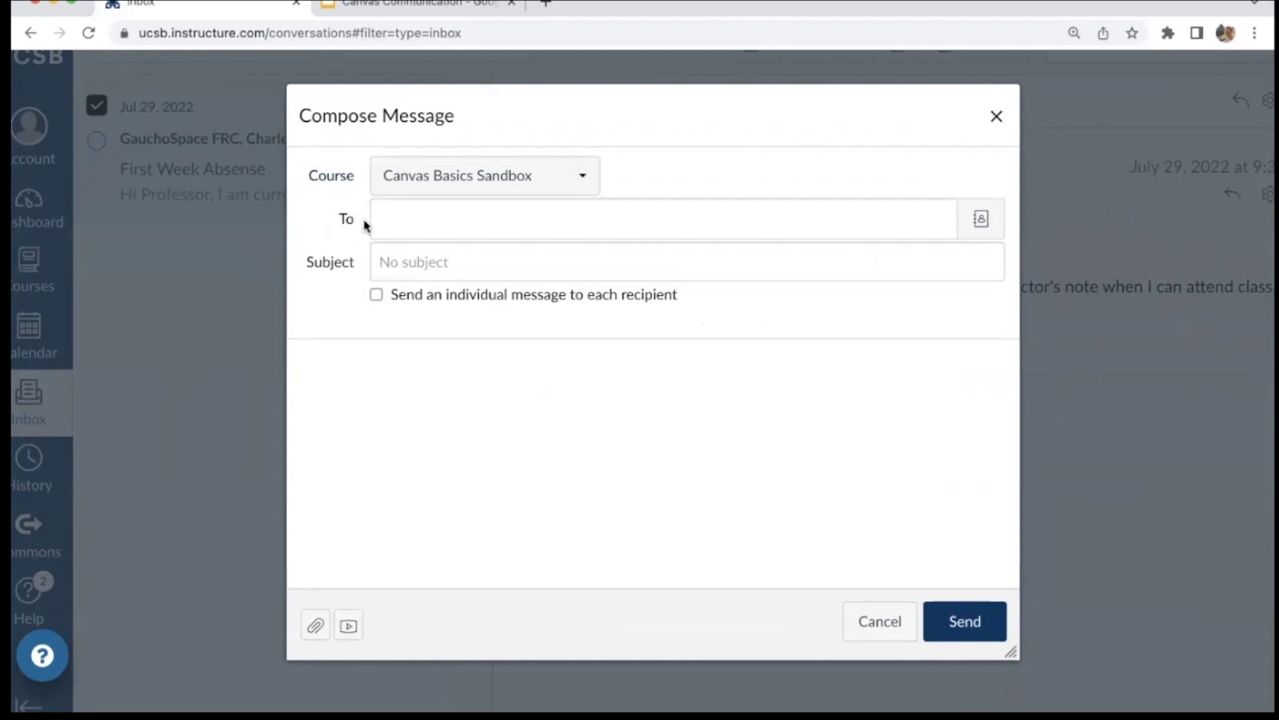
pyautogui.click(410, 212)
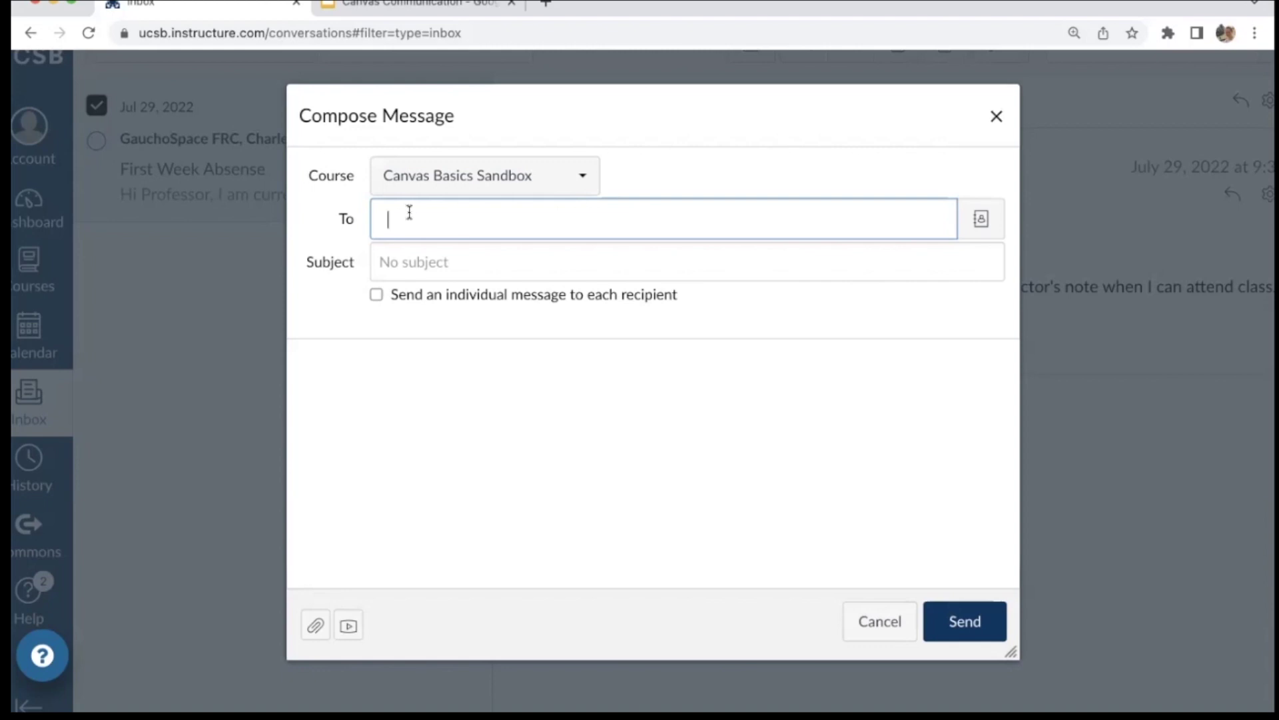
# Add two students to the To line by searching partial names and accepting suggestions
pyautogui.write('ann')
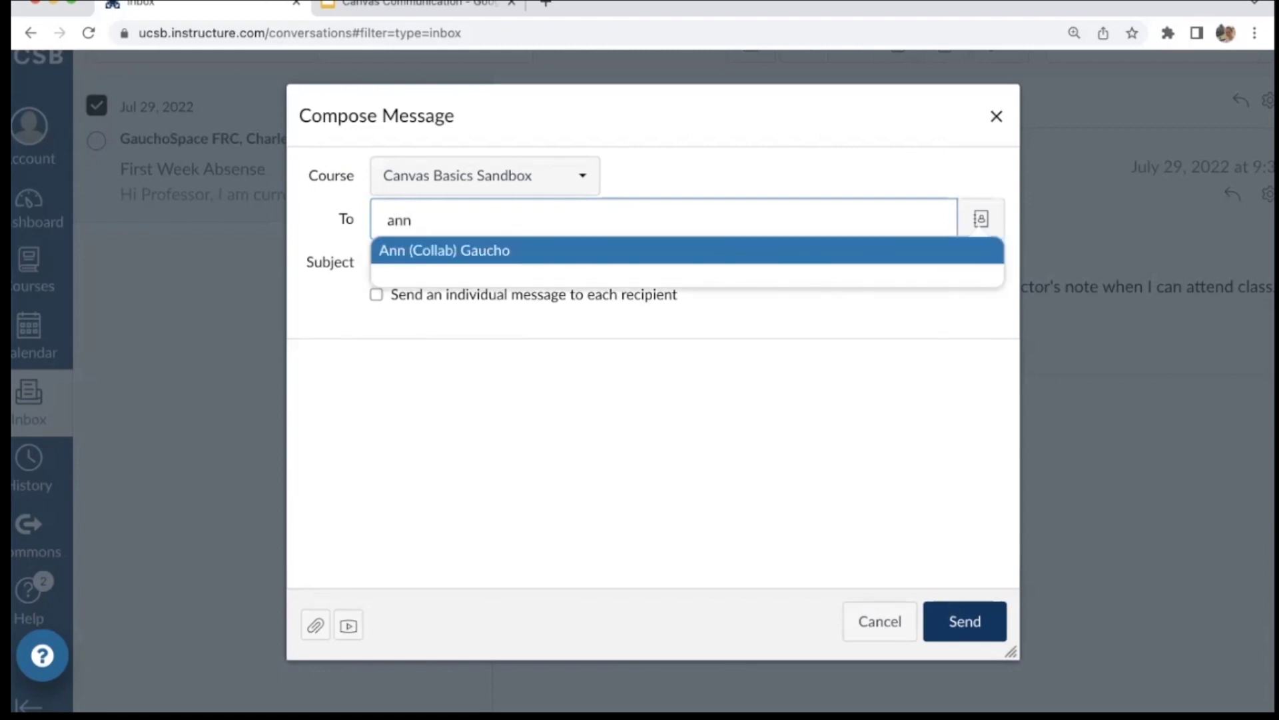
pyautogui.press('Return')
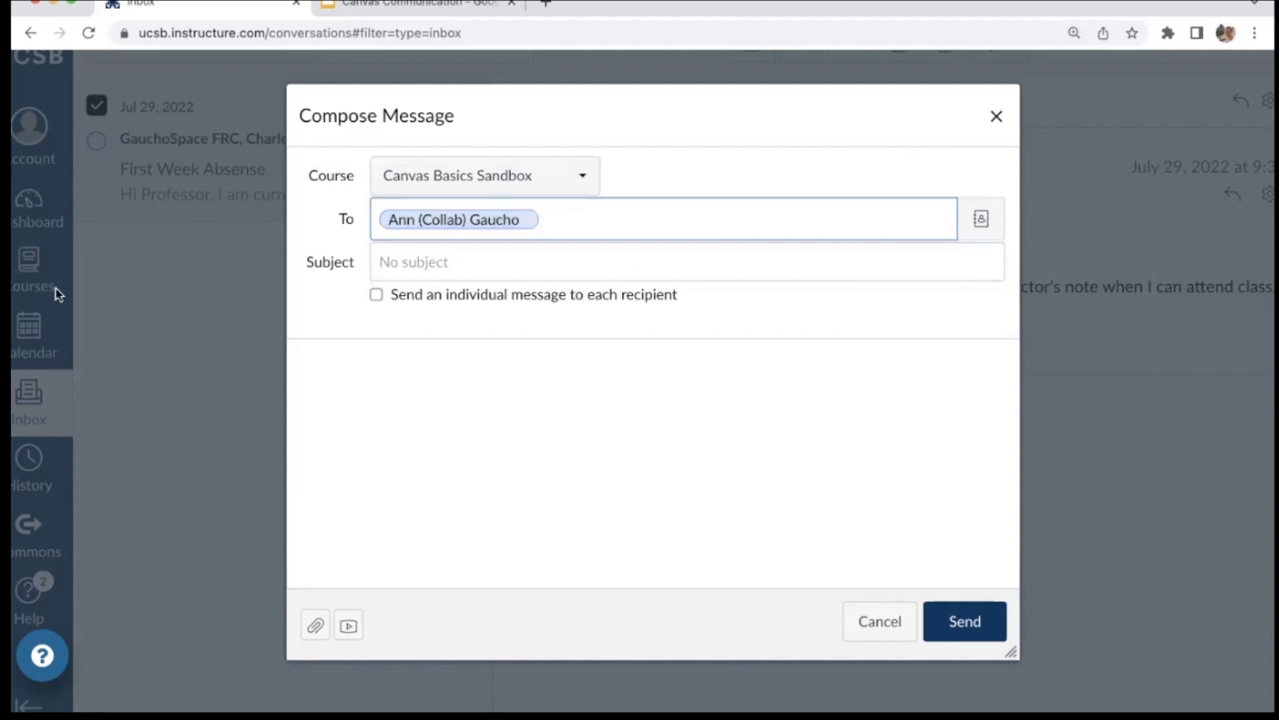
pyautogui.click(518, 261)
pyautogui.click(414, 434)
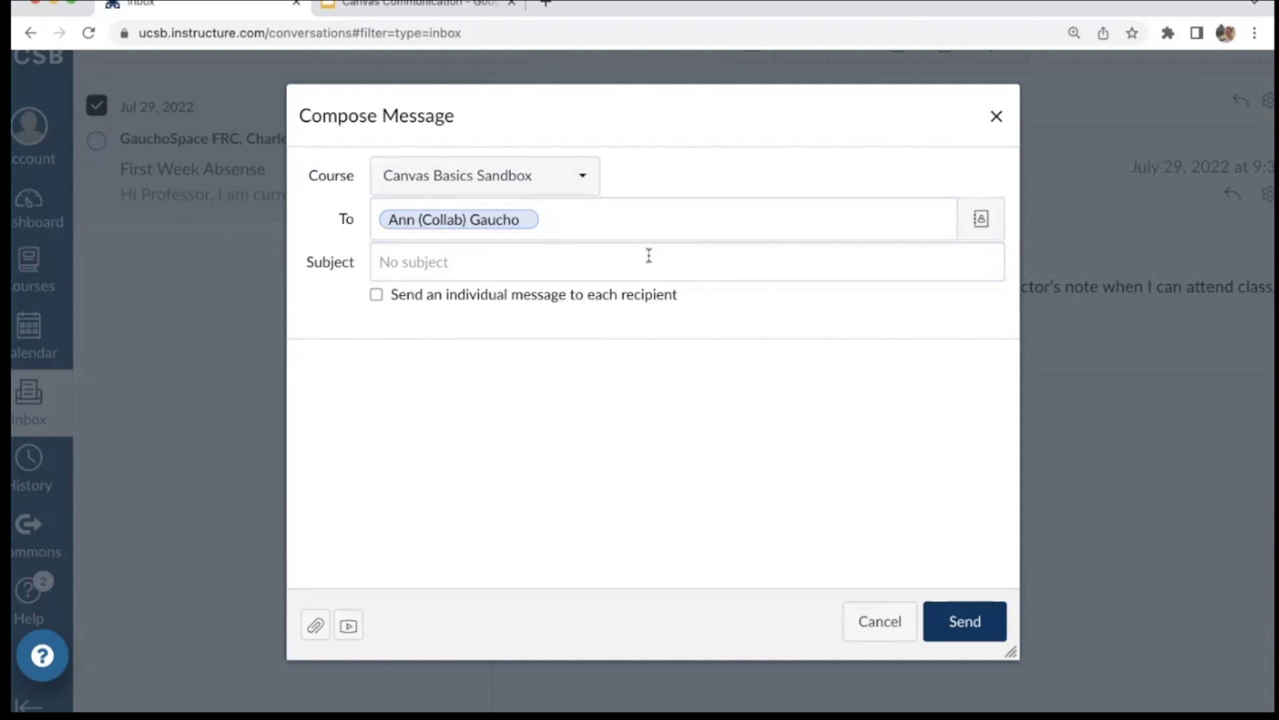
pyautogui.click(627, 223)
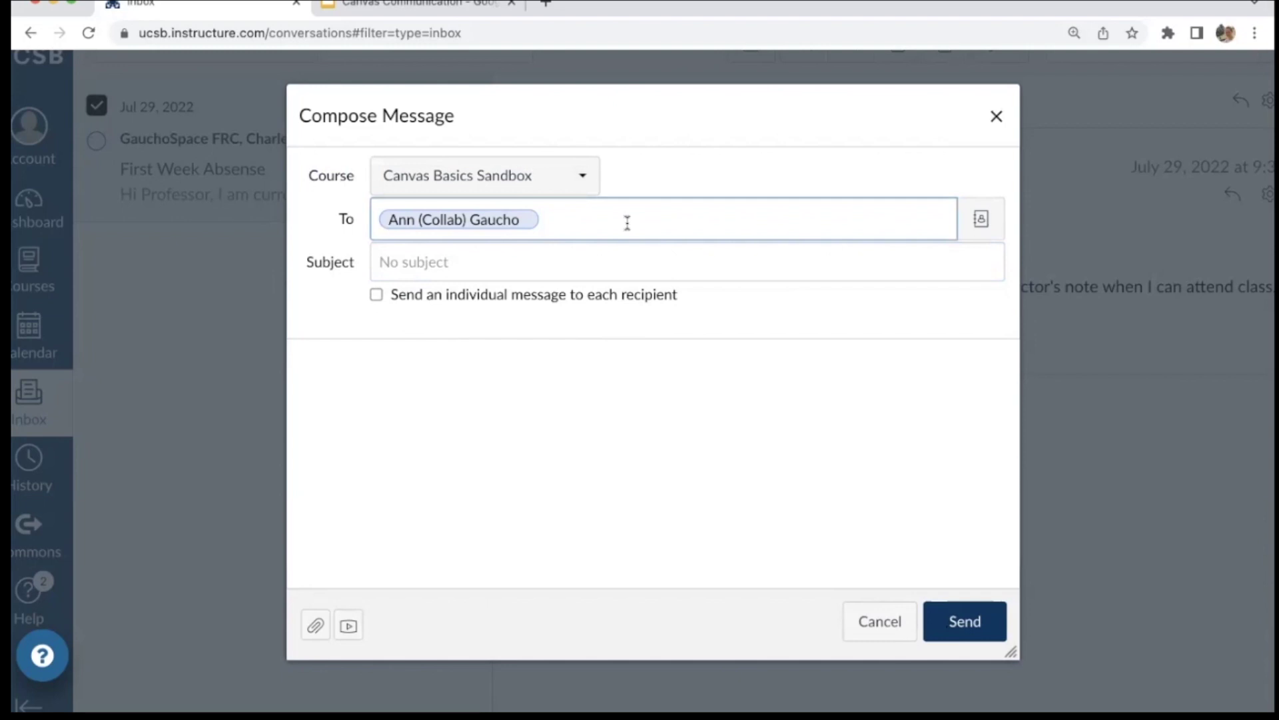
pyautogui.write('jo')
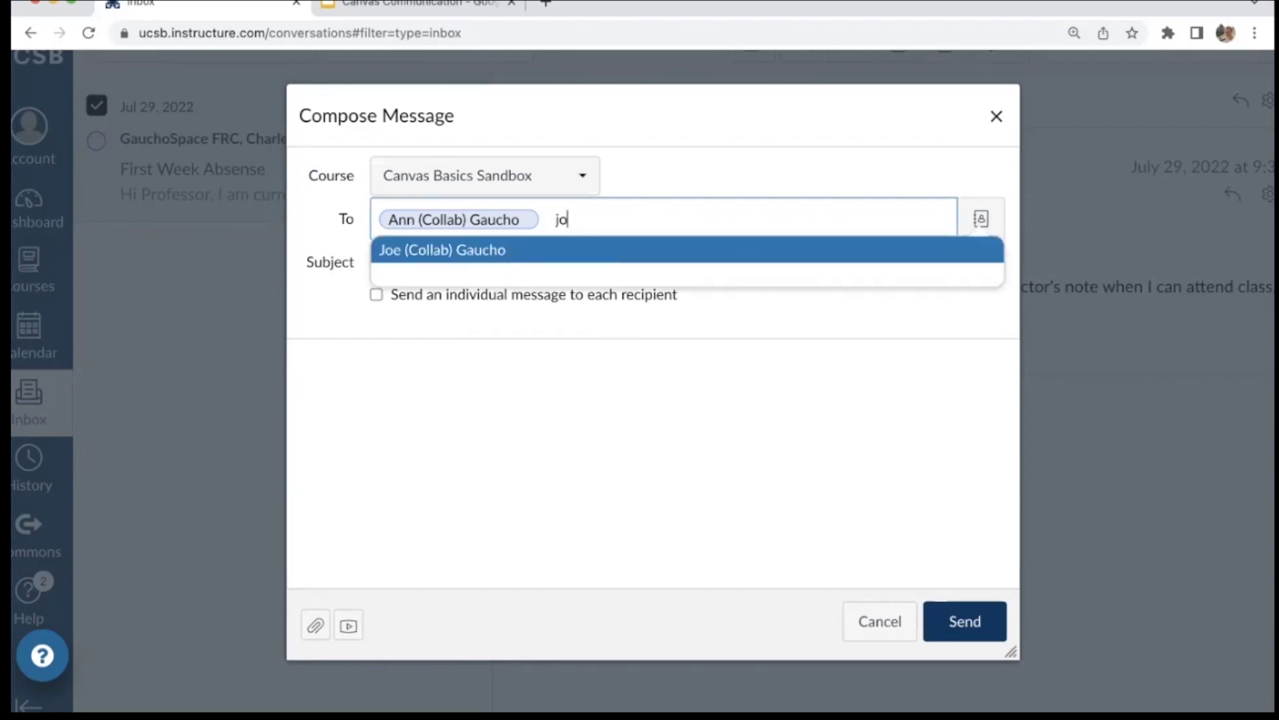
pyautogui.click(429, 253)
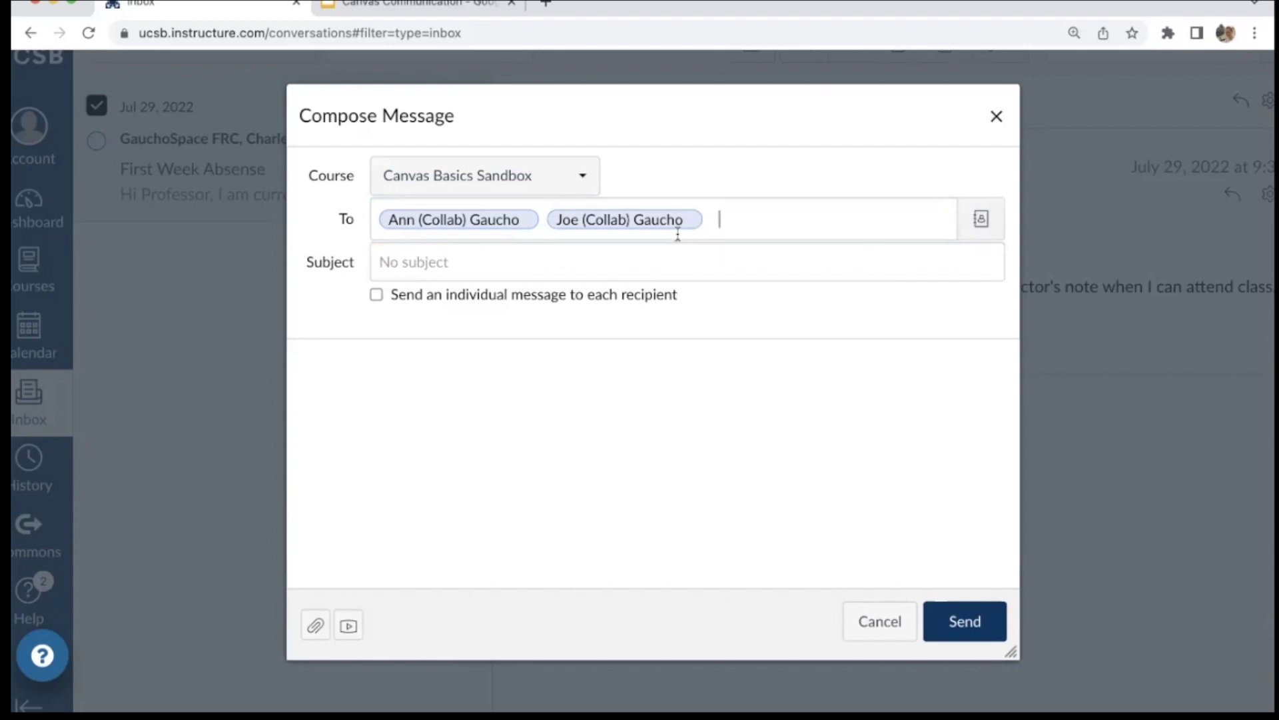
# Add All in Teaching Assistants from the course address book as a group recipient
pyautogui.click(982, 221)
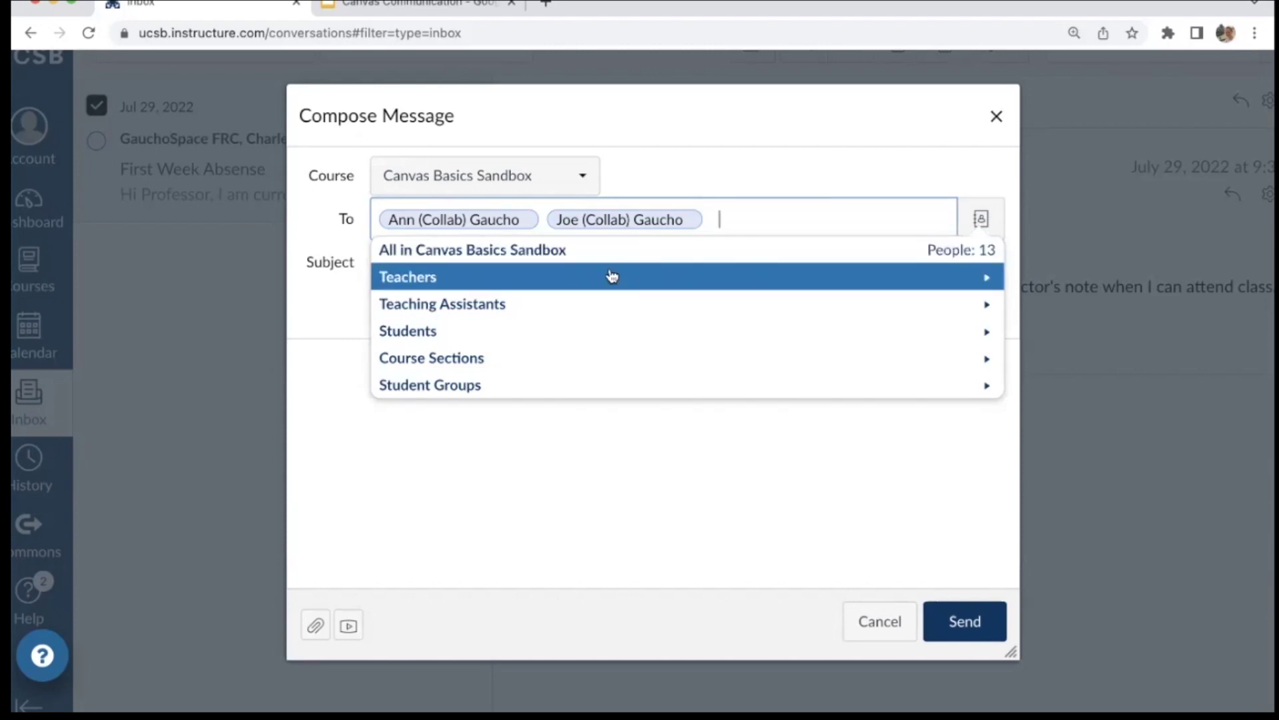
pyautogui.click(583, 301)
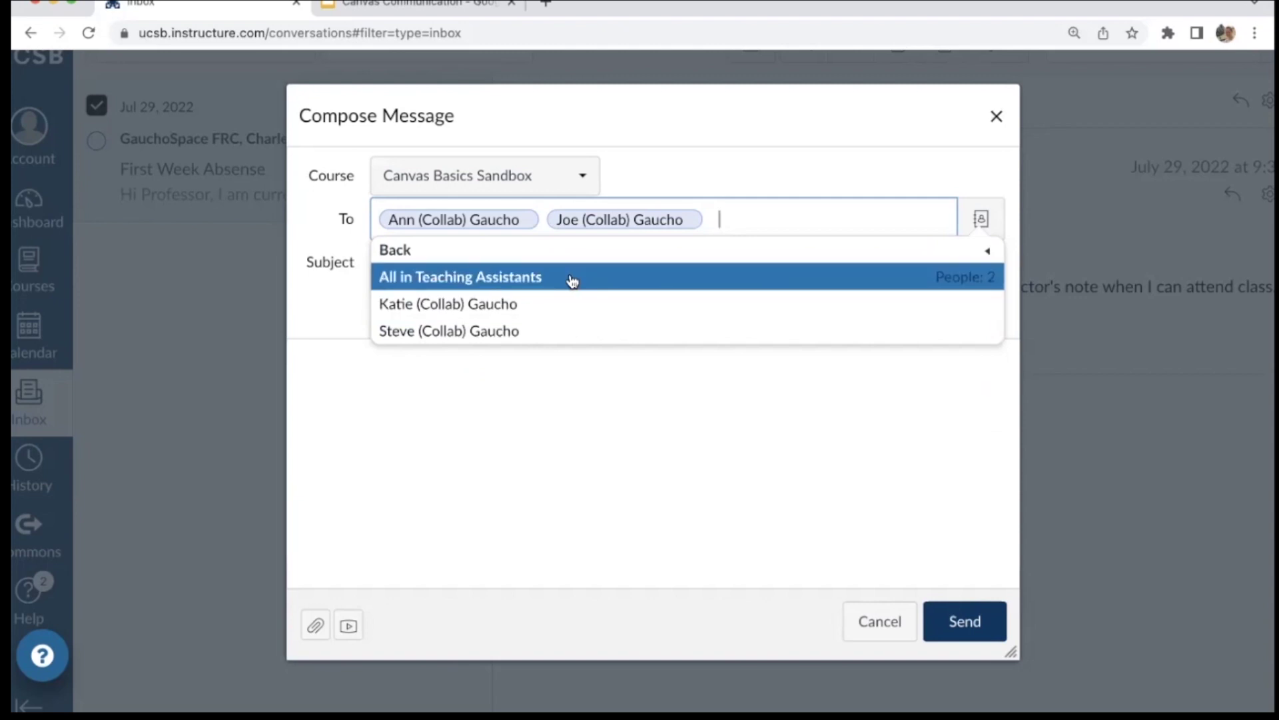
pyautogui.click(503, 279)
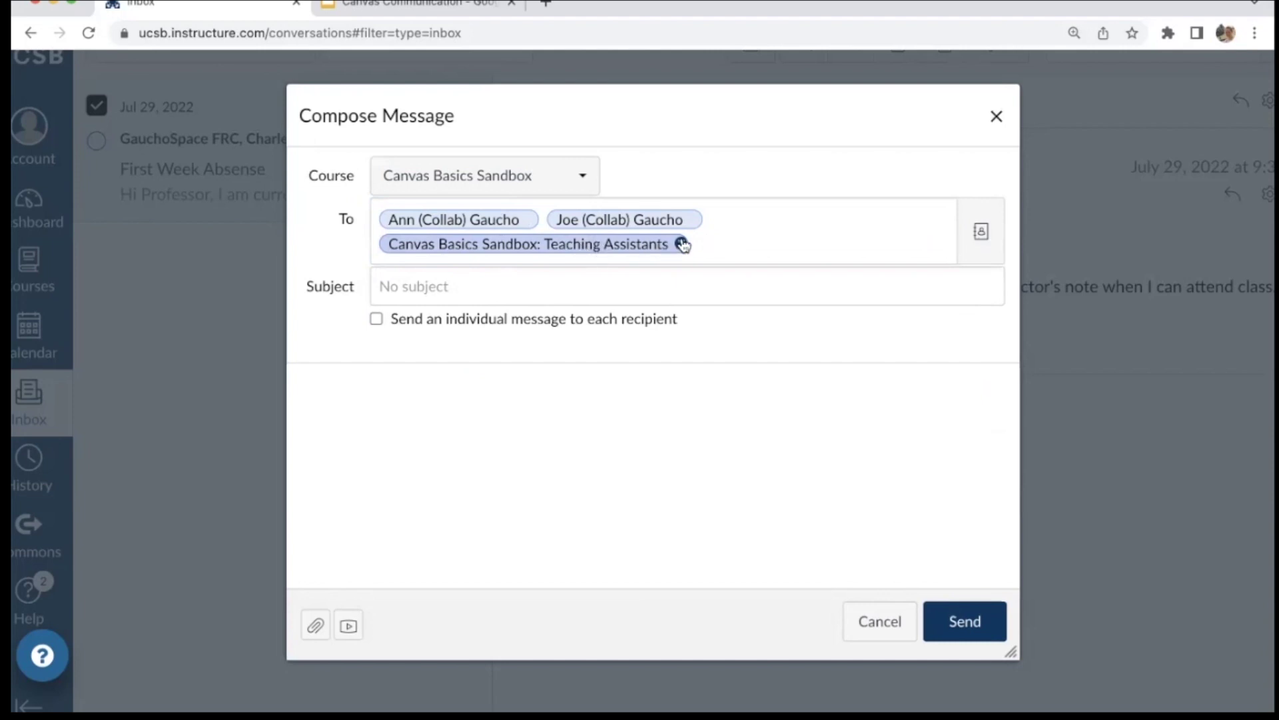
# Add one more student from the Students list, then remove the Teaching Assistants recipient
pyautogui.click(976, 251)
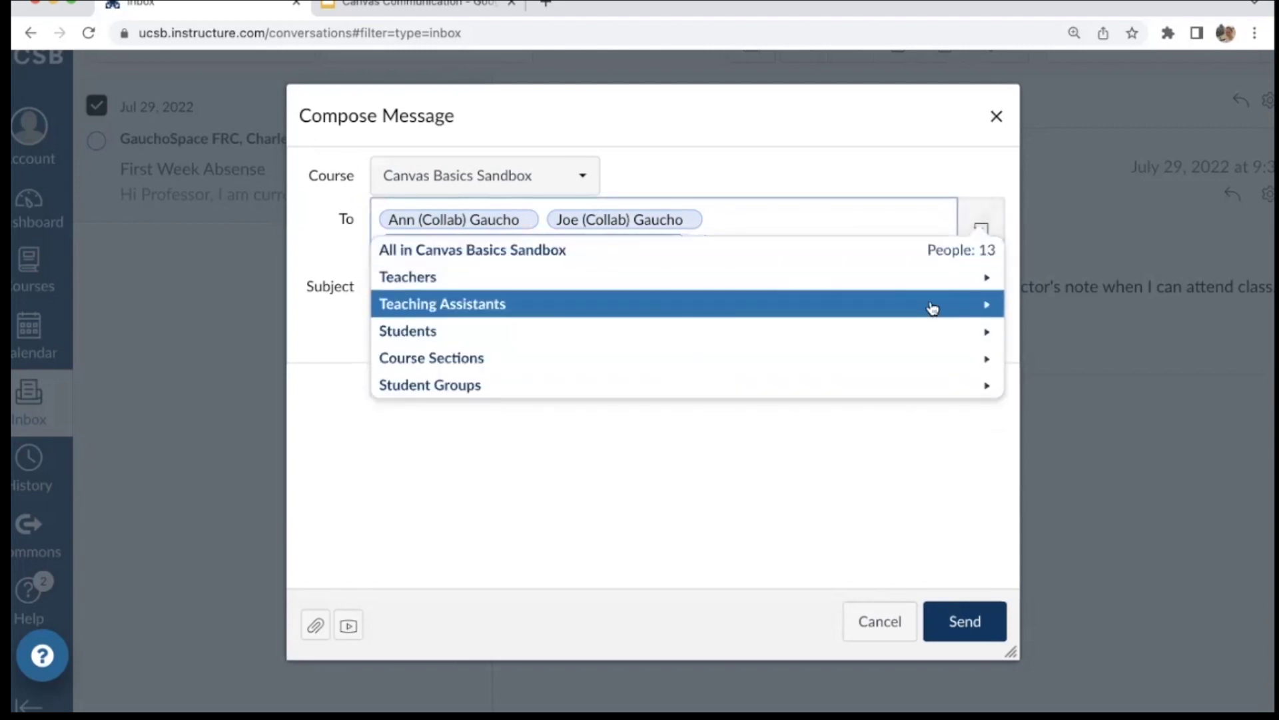
pyautogui.click(995, 342)
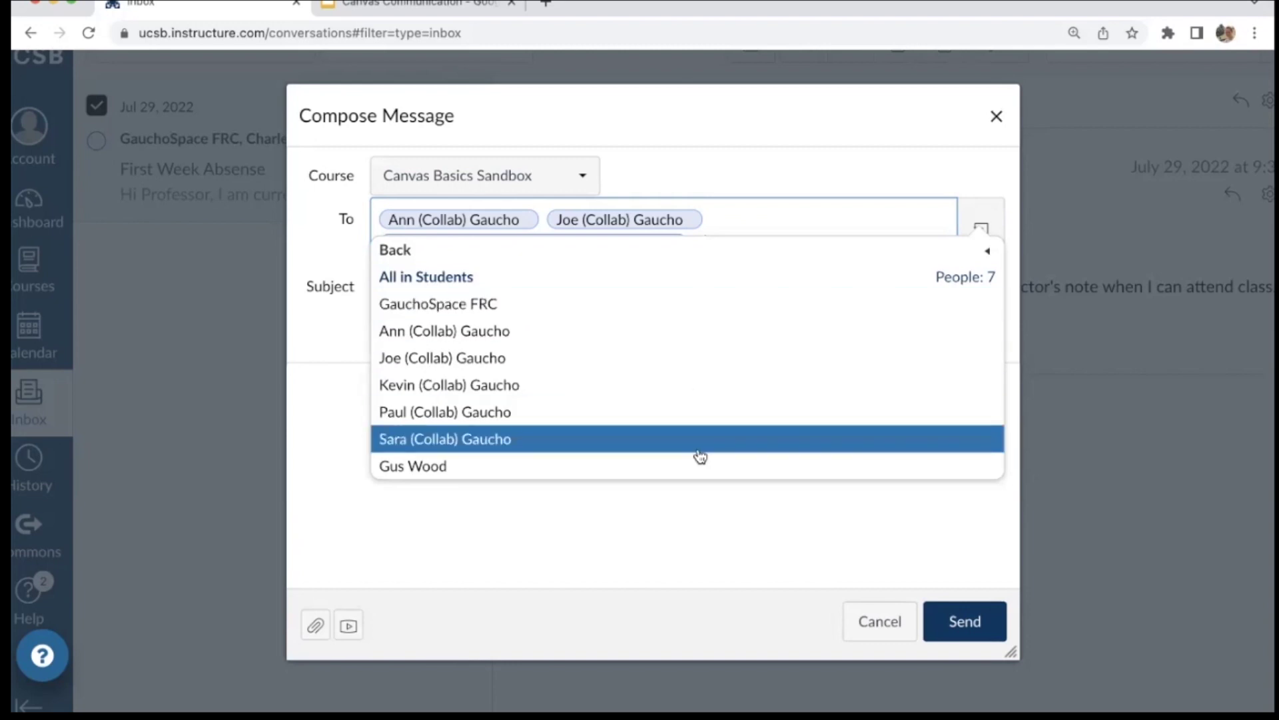
pyautogui.click(682, 413)
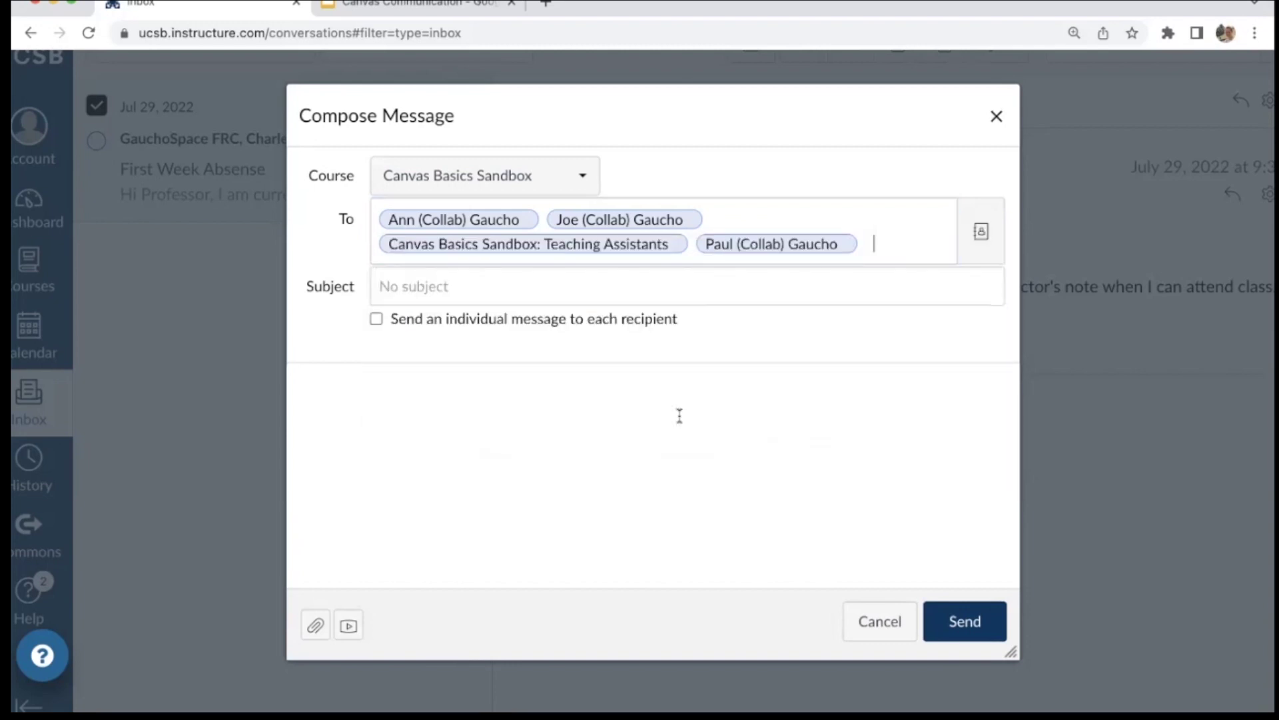
pyautogui.click(679, 244)
pyautogui.moveTo(696, 221)
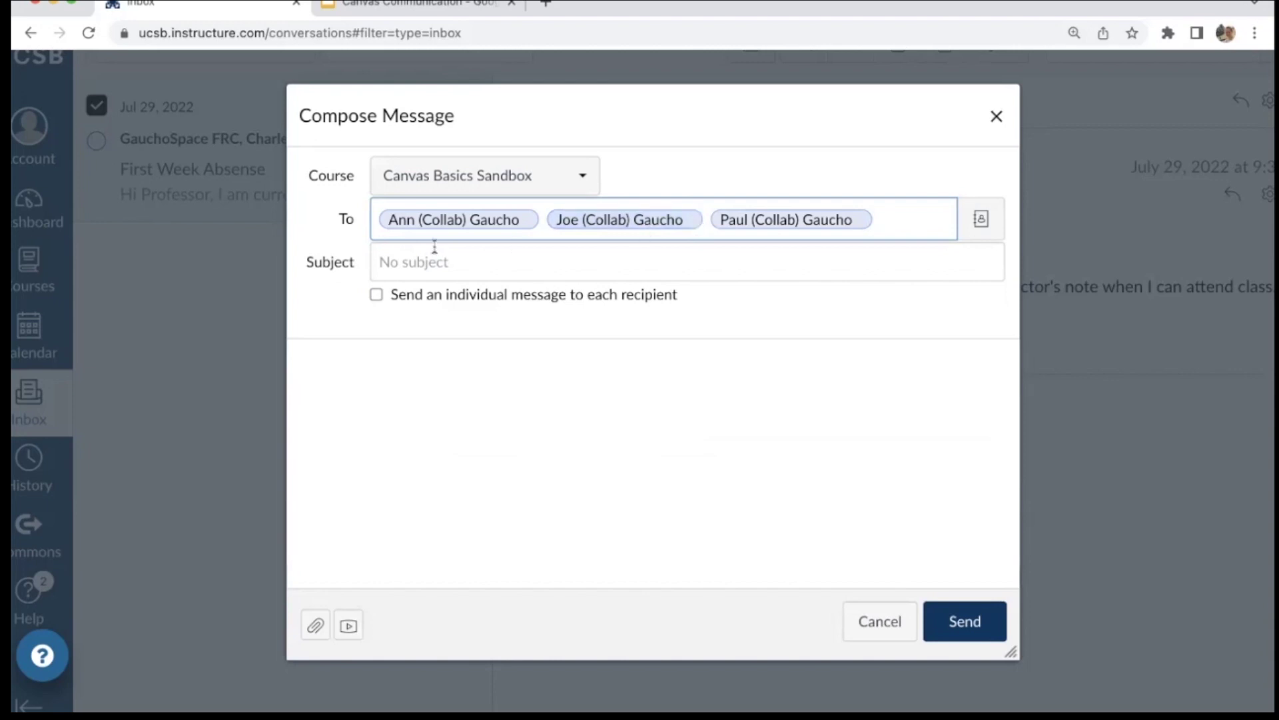
pyautogui.moveTo(308, 265); pyautogui.dragTo(384, 264)
pyautogui.click(384, 264)
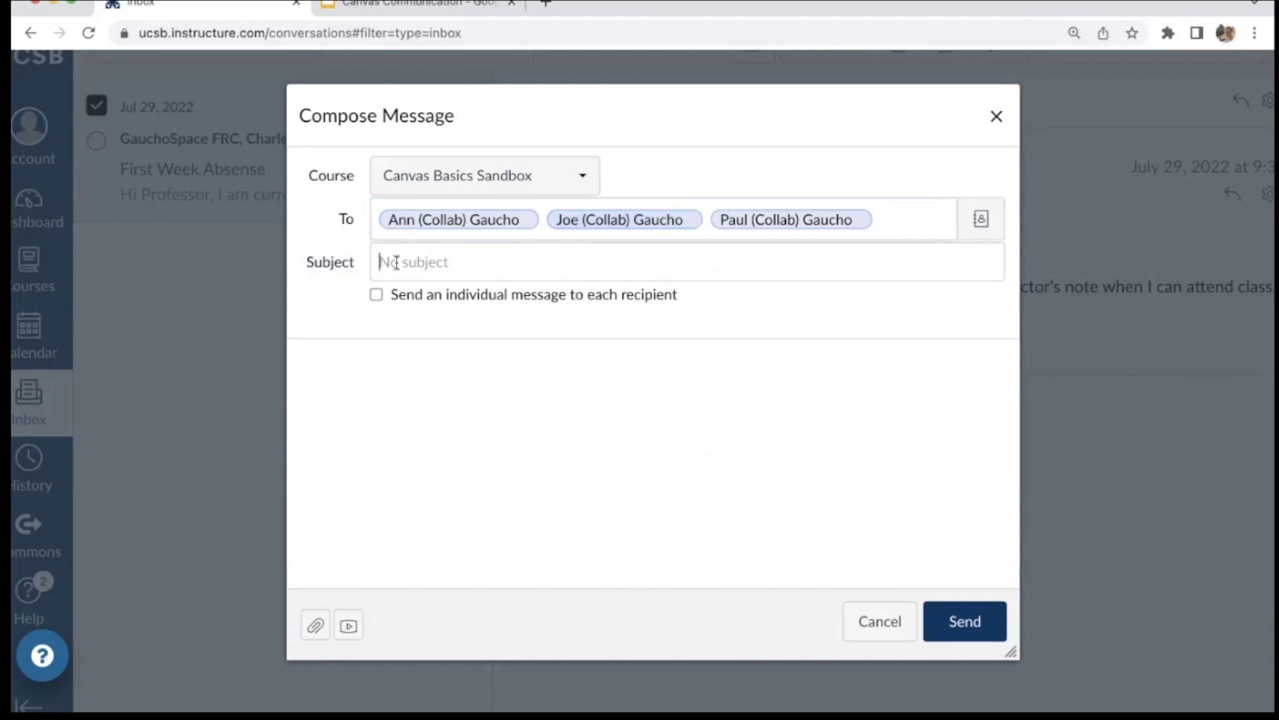
pyautogui.click(391, 377)
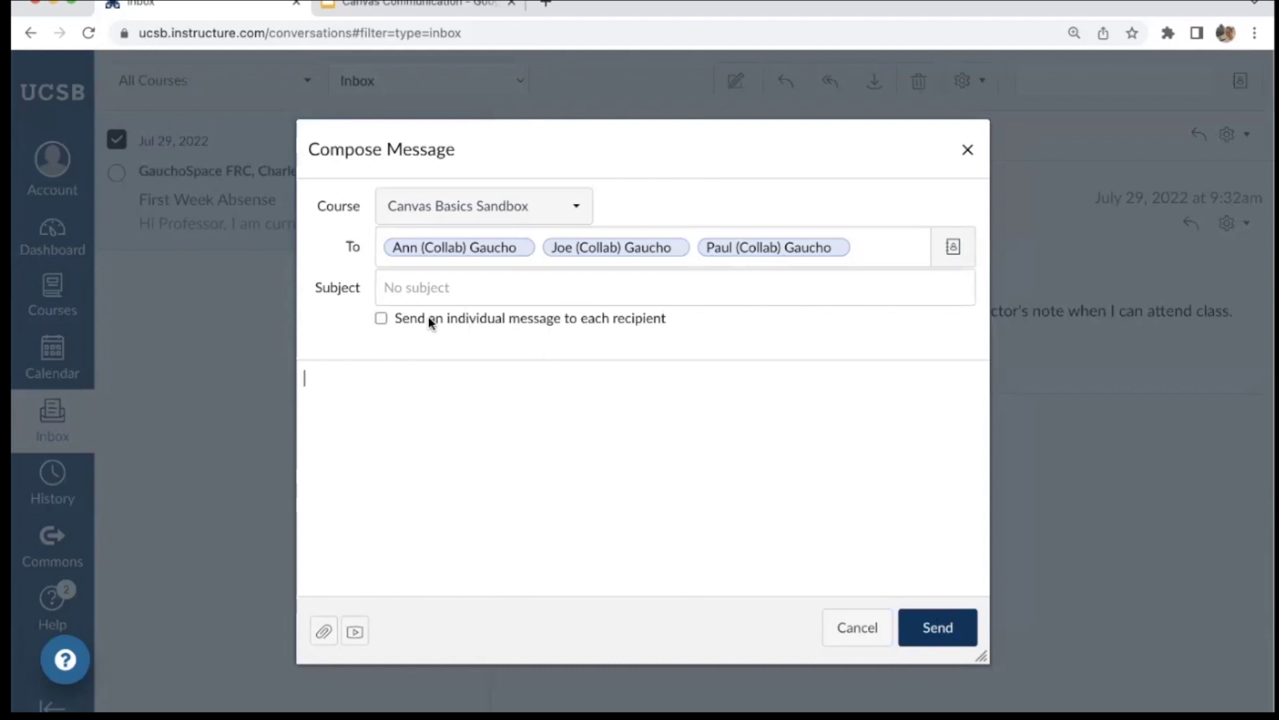
pyautogui.moveTo(393, 321); pyautogui.dragTo(677, 320)
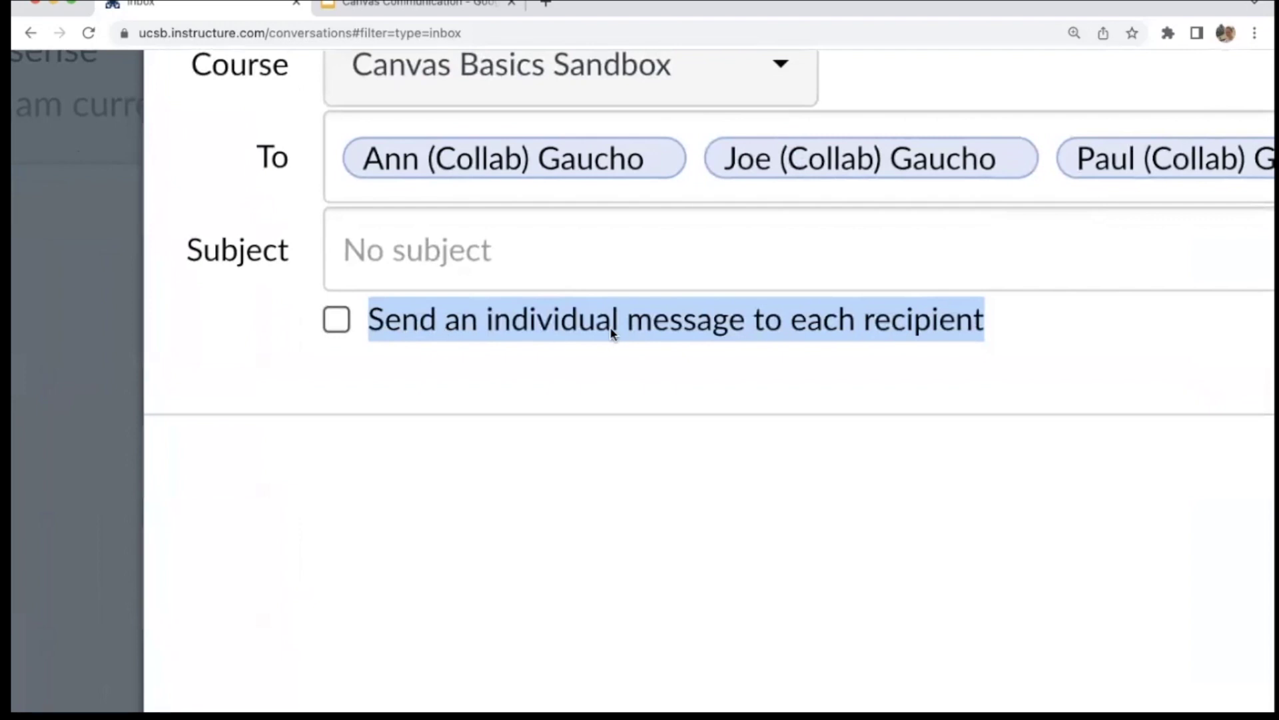
pyautogui.press('super+minus')
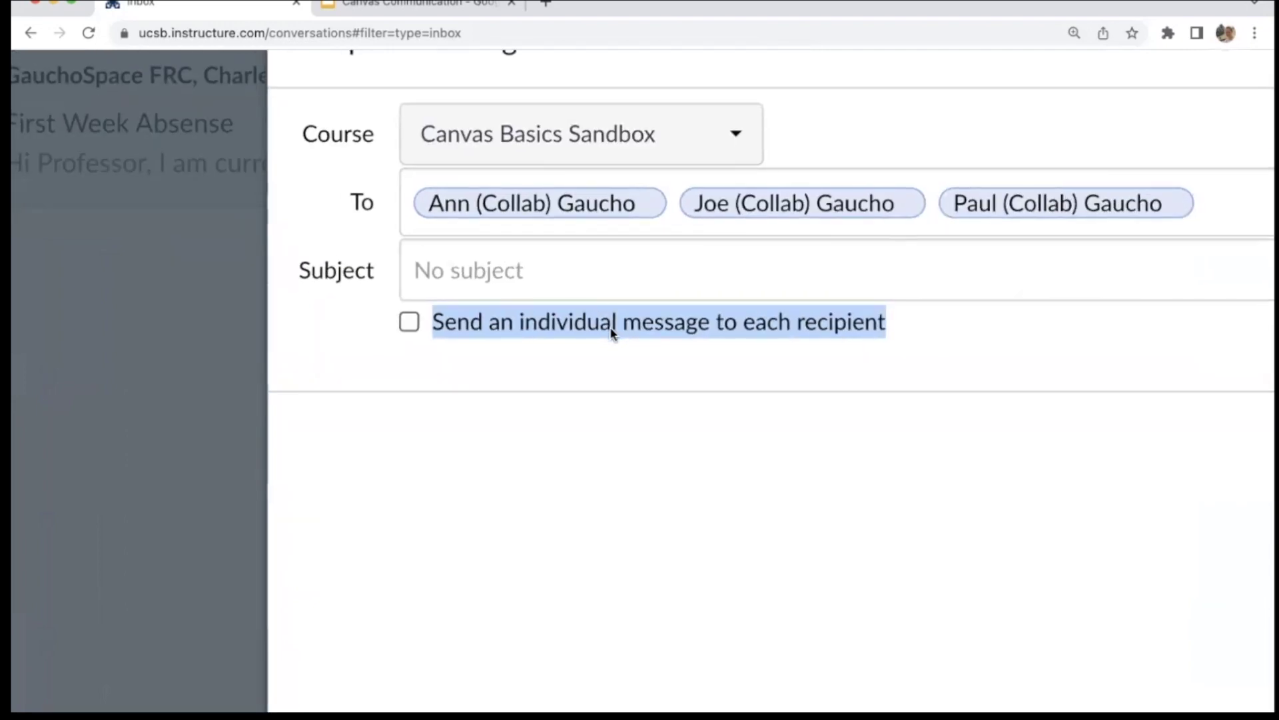
pyautogui.press('super+minus')
pyautogui.press('super+minus')
pyautogui.press('super+minus')
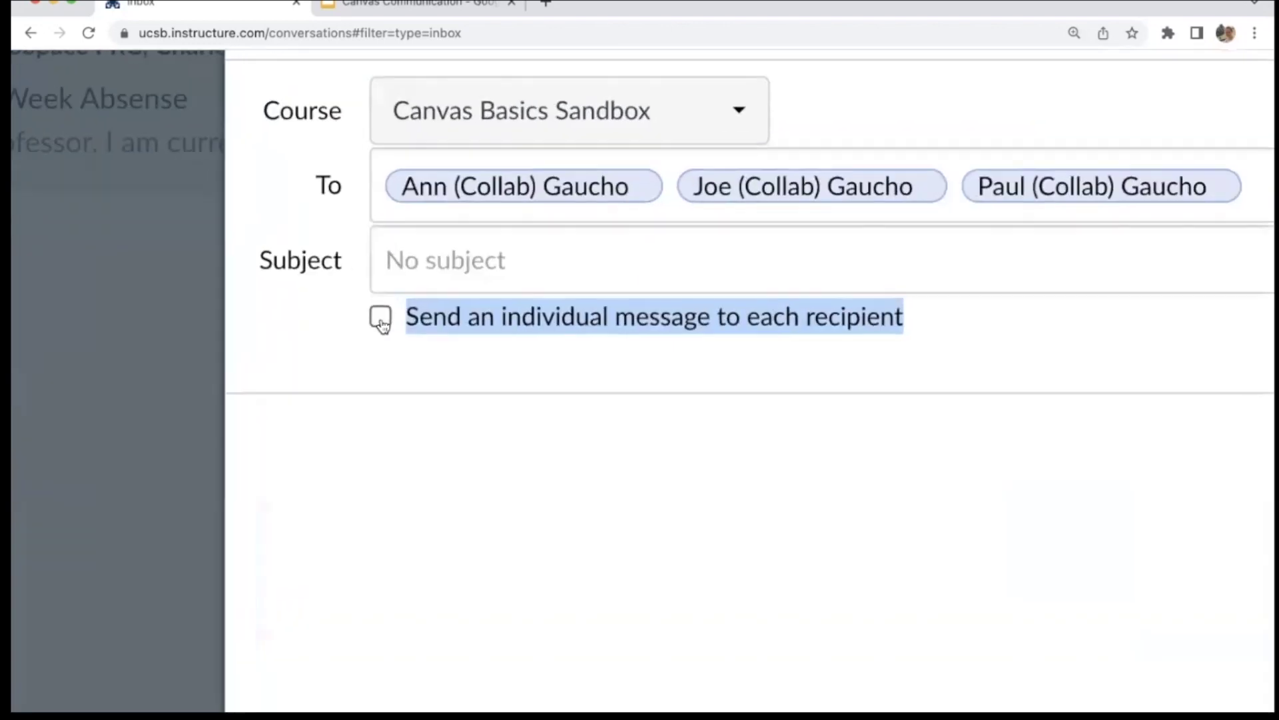
# Tick 'Send an individual message to each recipient' and close the draft without sending
pyautogui.click(382, 319)
pyautogui.hotkey('ctrl', '-')
pyautogui.hotkey('ctrl', '-')
pyautogui.hotkey('ctrl', '-')
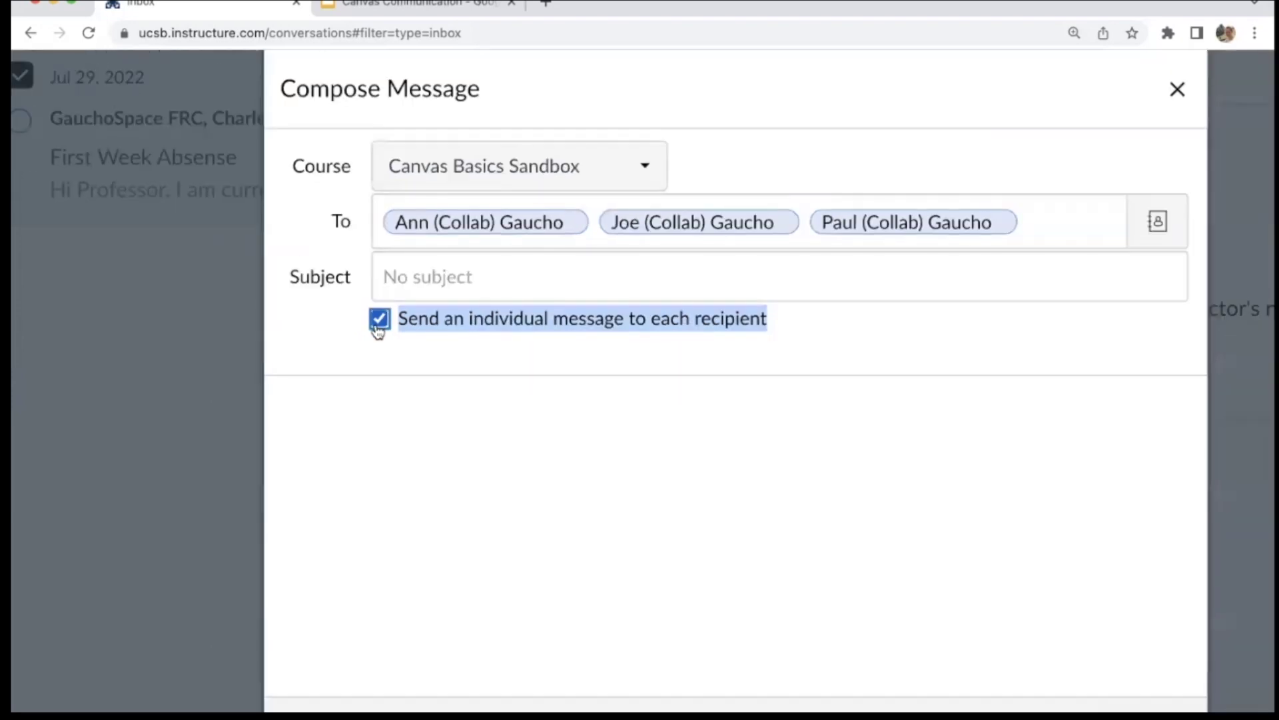
pyautogui.click(1031, 132)
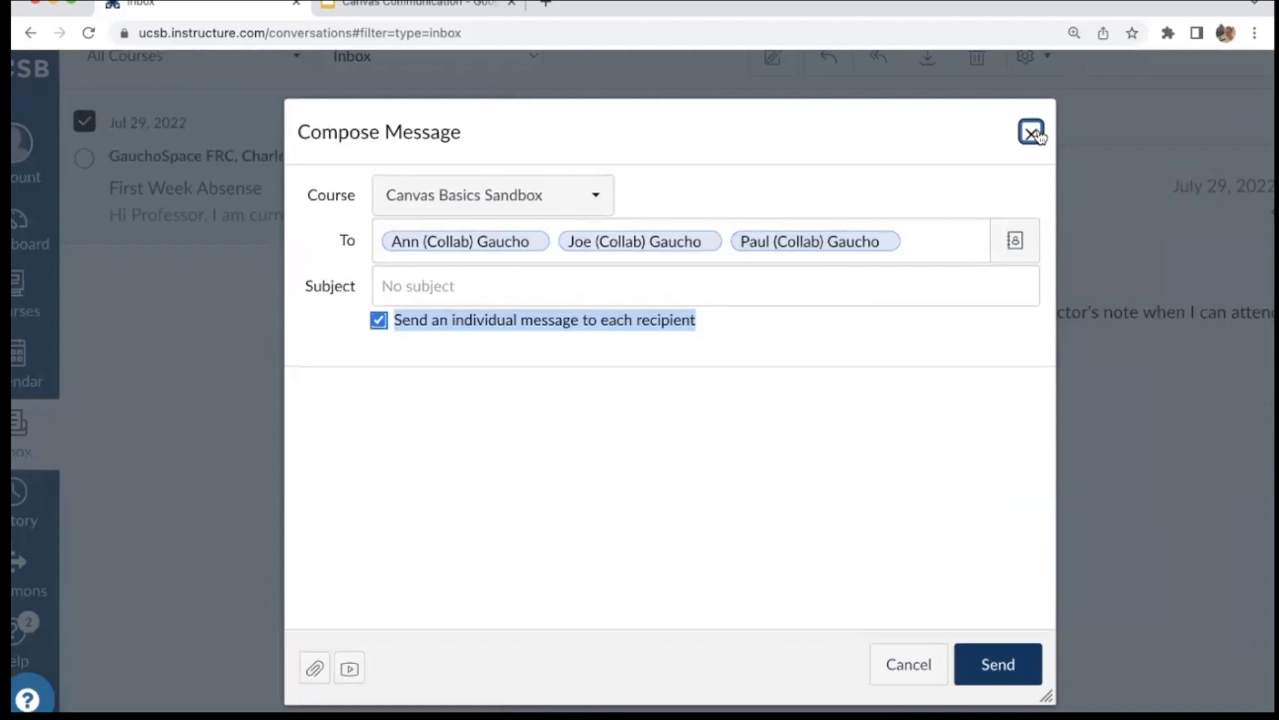
# Return to the Canvas Communication slides and show the 'This video will cover...' slide
pyautogui.hotkey('ctrl', '-')
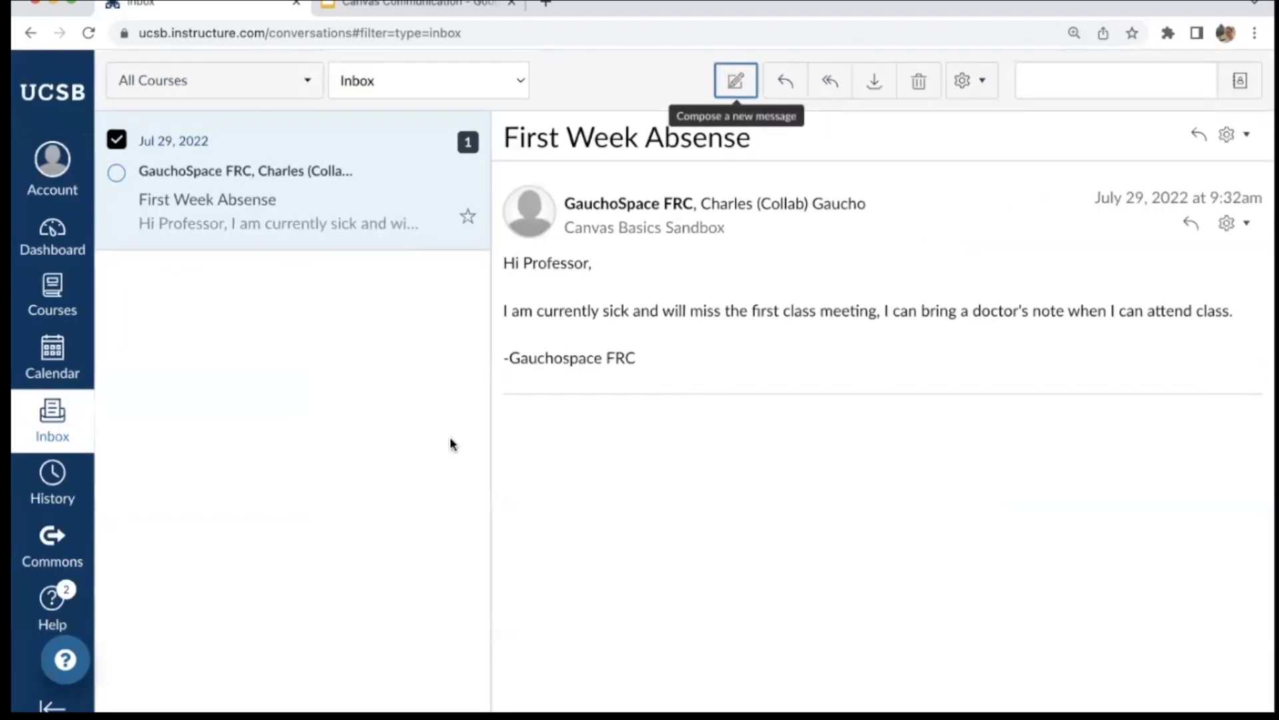
pyautogui.click(420, 6)
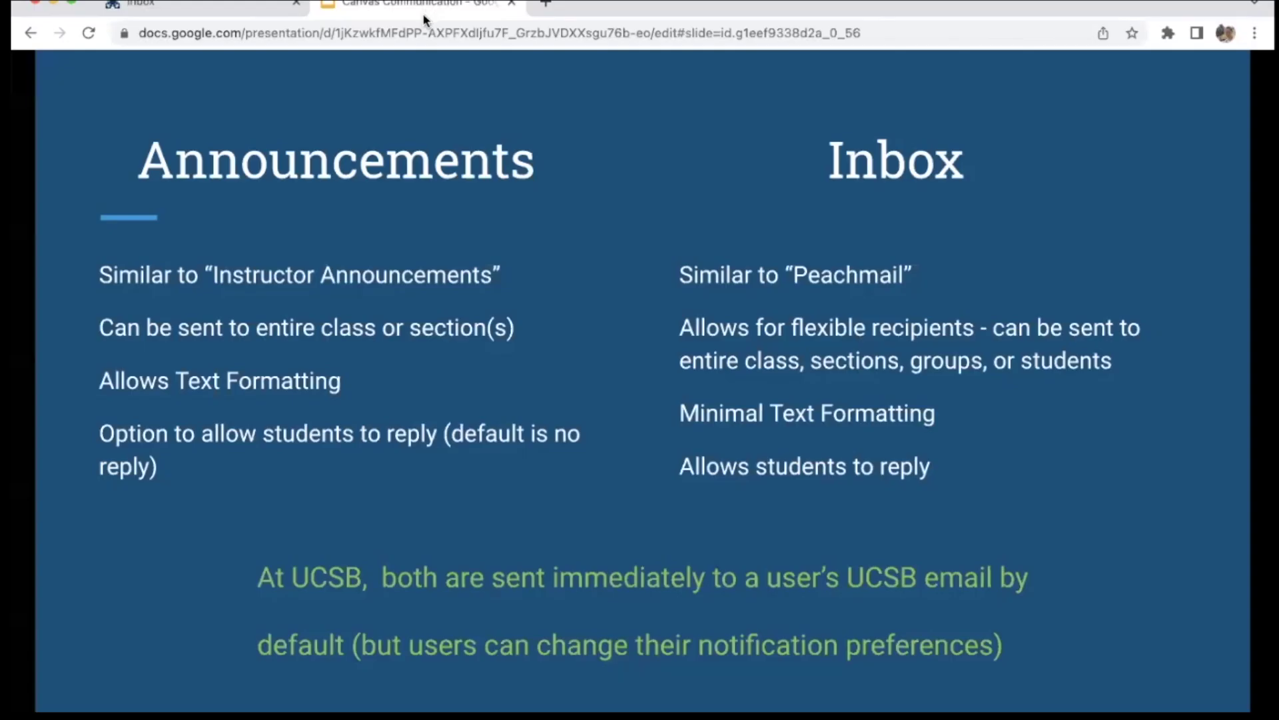
pyautogui.press('Left')
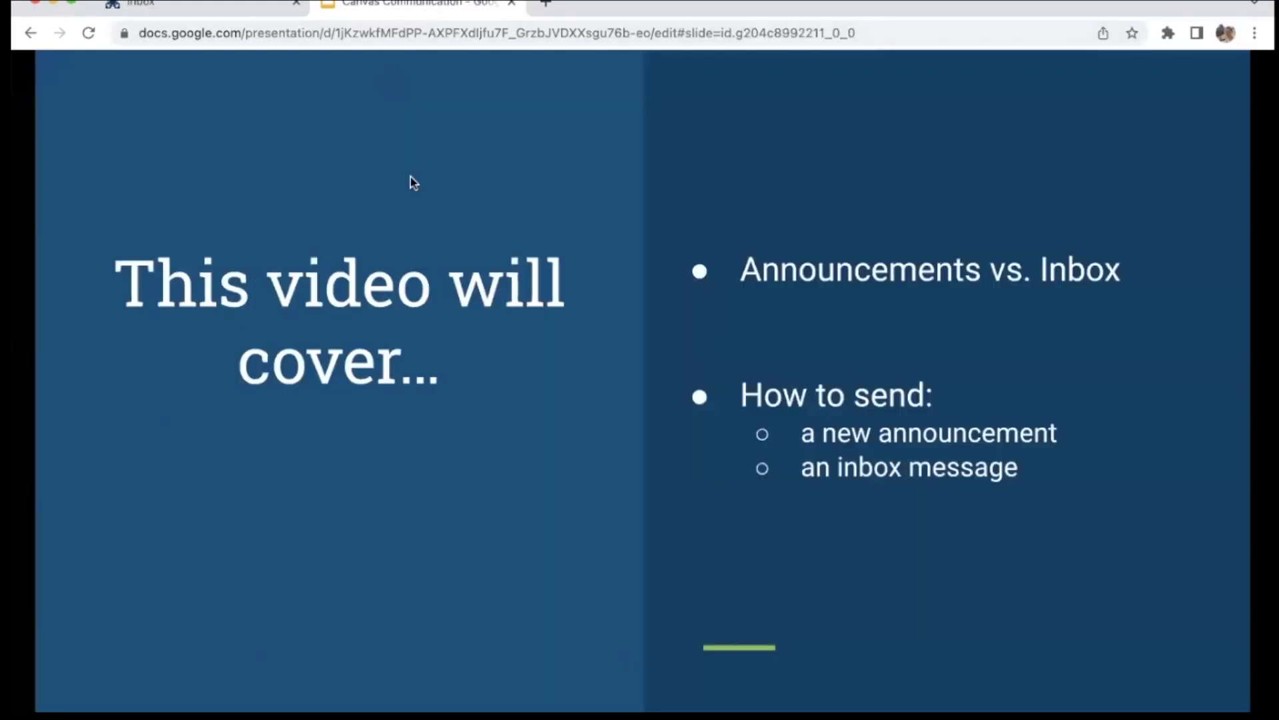